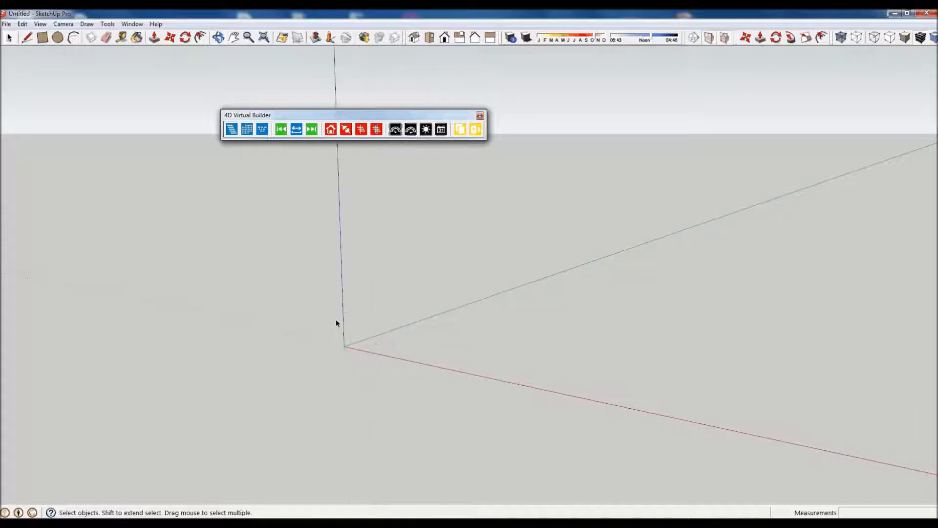
- Draw a rectangle on the ground plane starting at the origin and push/pull it up into a box
click(345, 345)
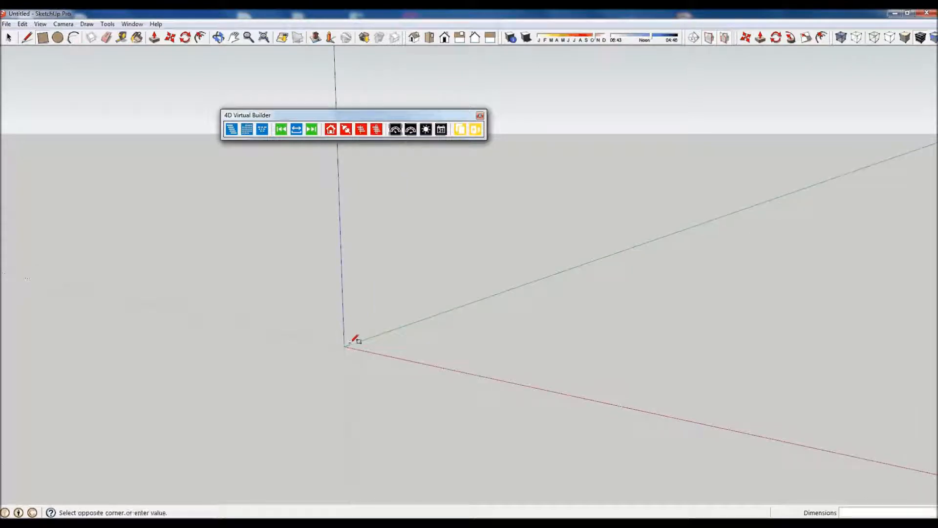
click(526, 334)
key(p)
click(497, 339)
click(454, 251)
- Copy the whole box about 1963 mm along the green axis, repeat the copy with an x4 array, and clear the selection
key(space)
triple_click(452, 285)
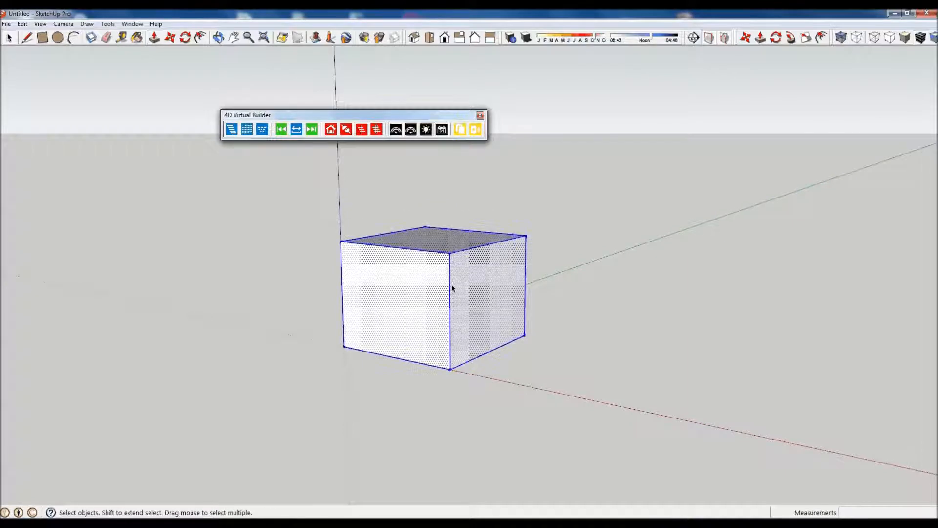
middle_drag(454, 305, 431, 308)
key(m)
key(ctrl)
click(435, 371)
click(544, 332)
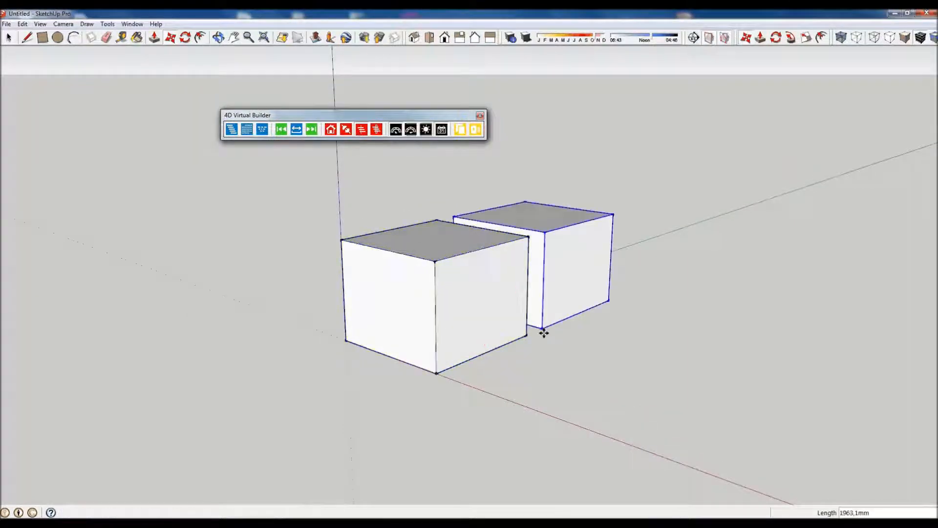
text(x4)
key(Return)
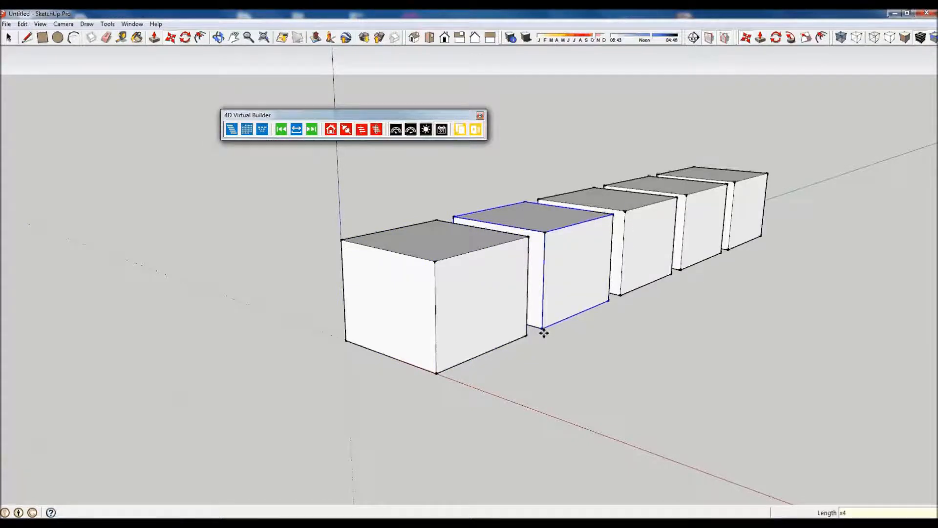
scroll(534, 282, down, 3)
shift+middle_drag(609, 268, 413, 337)
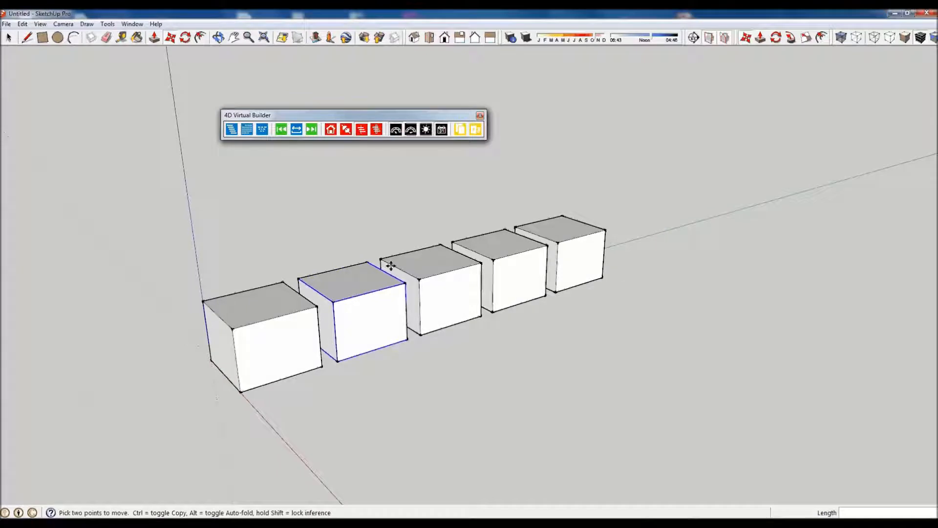
middle_drag(350, 222, 368, 232)
key(space)
click(256, 283)
middle_drag(257, 286, 300, 268)
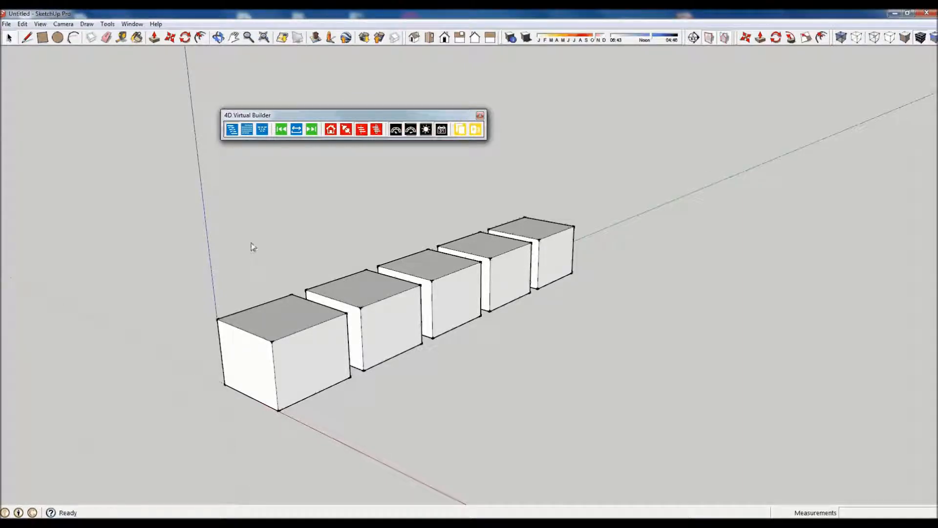
- Open the 4D Virtual Builder Gantt chart, move its window clear of the plugin toolbar and expand its ribbon
click(232, 129)
mouse_move(247, 67)
mouse_down()
mouse_move(480, 136)
mouse_move(529, 165)
mouse_up()
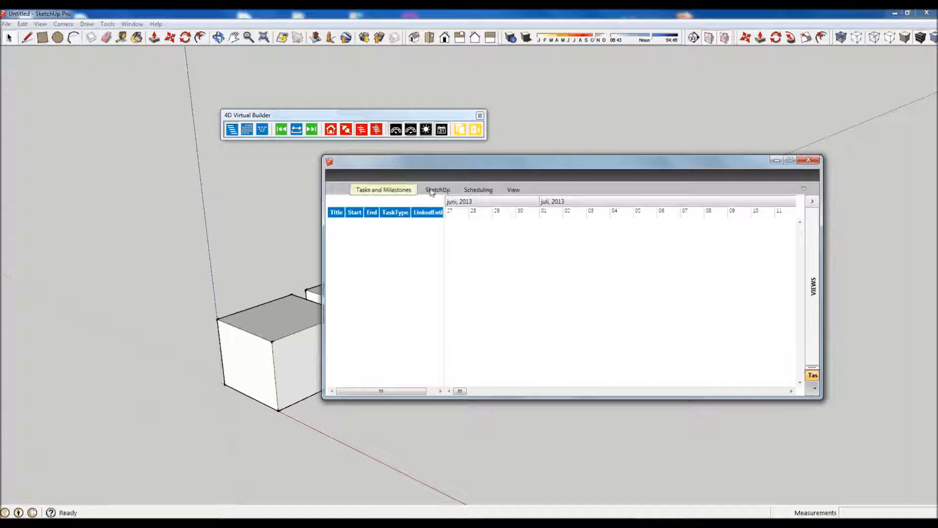
click(803, 189)
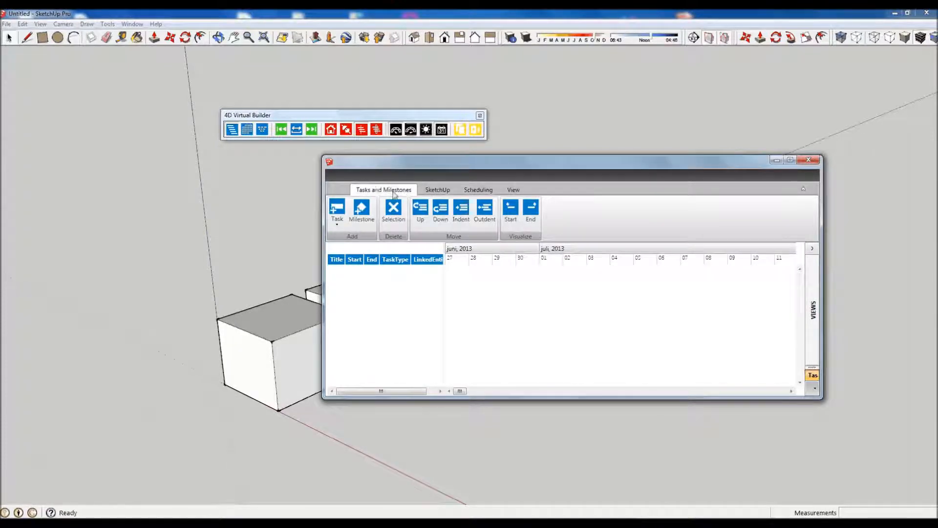
- Add six new tasks to the schedule and widen the task table to show the end date and task type columns
click(339, 207)
click(339, 207)
click(339, 208)
click(339, 207)
click(339, 208)
click(339, 207)
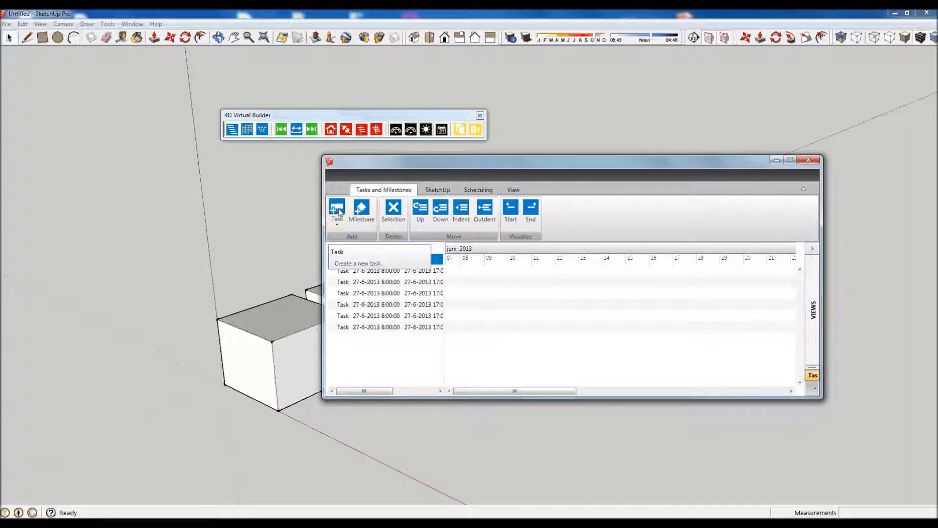
click(436, 271)
drag(444, 279, 532, 279)
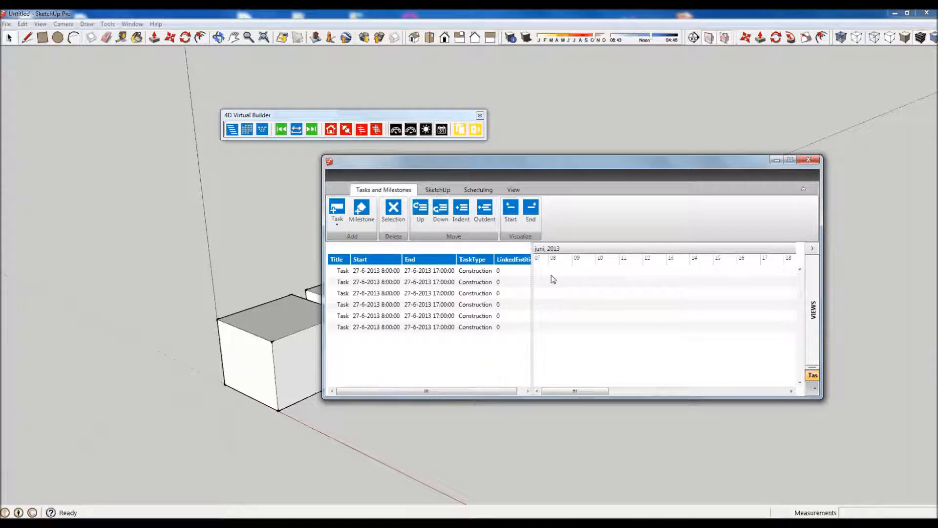
click(342, 270)
click(370, 272)
click(341, 271)
click(342, 281)
click(342, 304)
click(344, 326)
shift+click(344, 315)
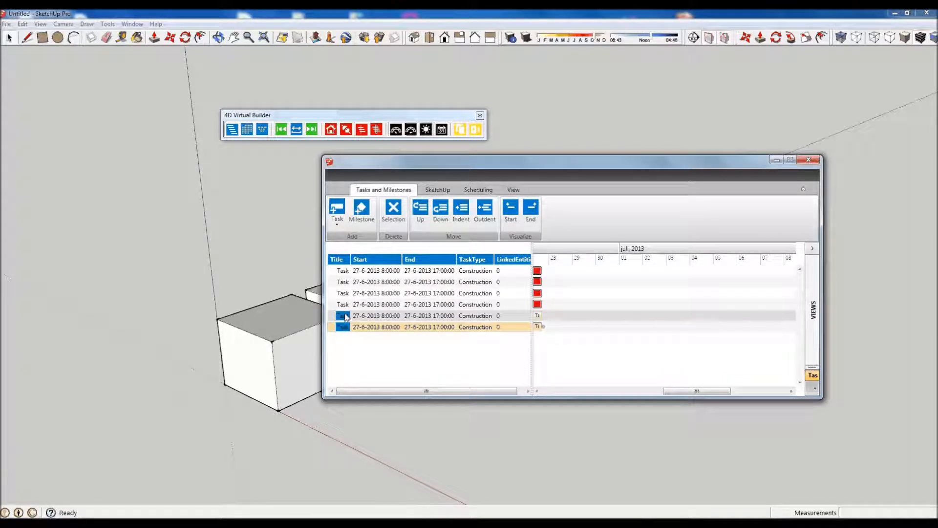
- Indent the second through sixth tasks so that they become subtasks of the first task
click(339, 283)
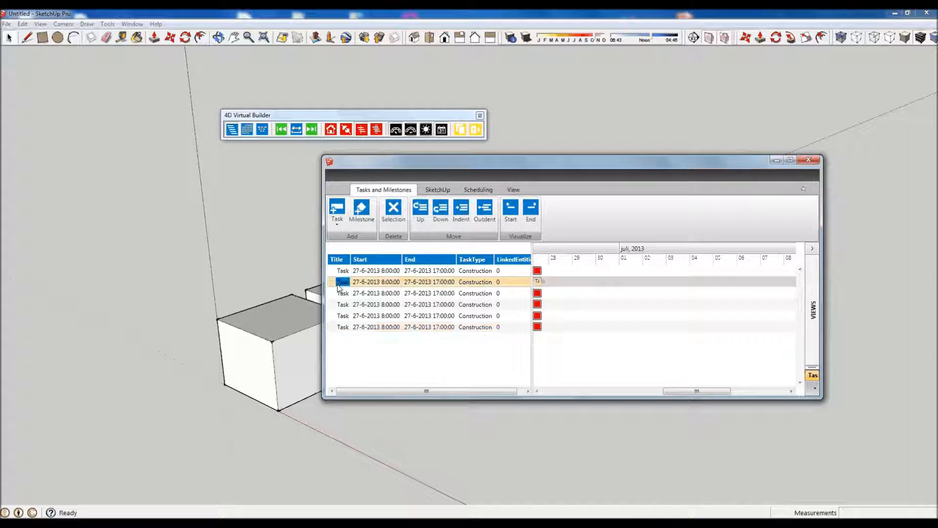
click(462, 211)
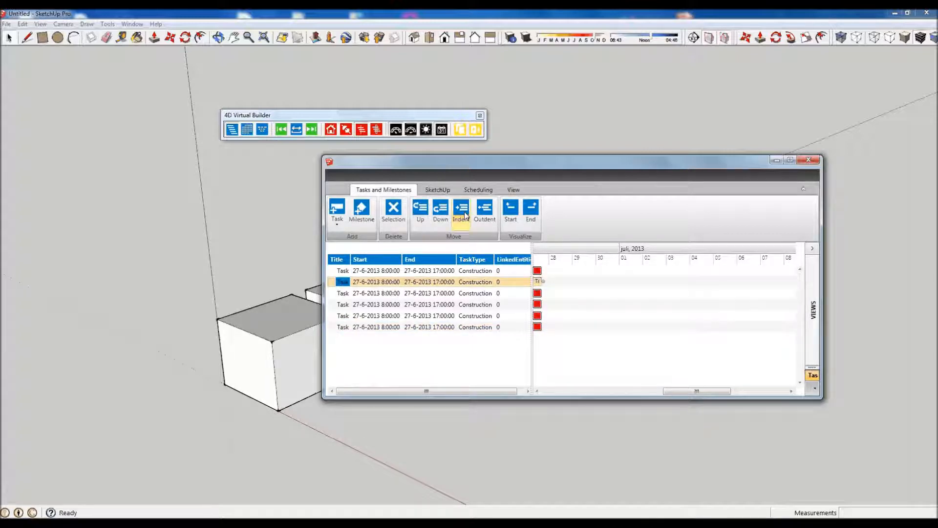
click(343, 293)
click(462, 211)
click(343, 304)
click(461, 211)
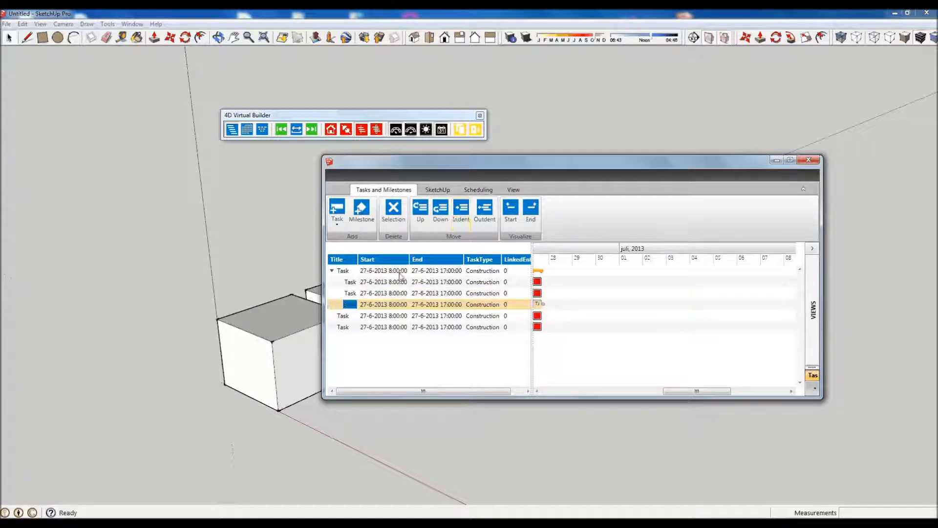
click(350, 317)
click(461, 211)
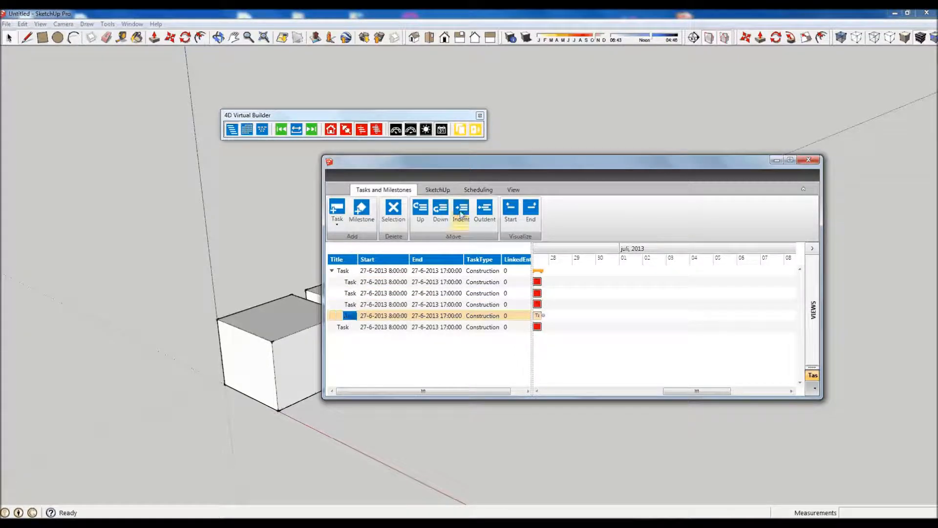
click(350, 326)
click(464, 210)
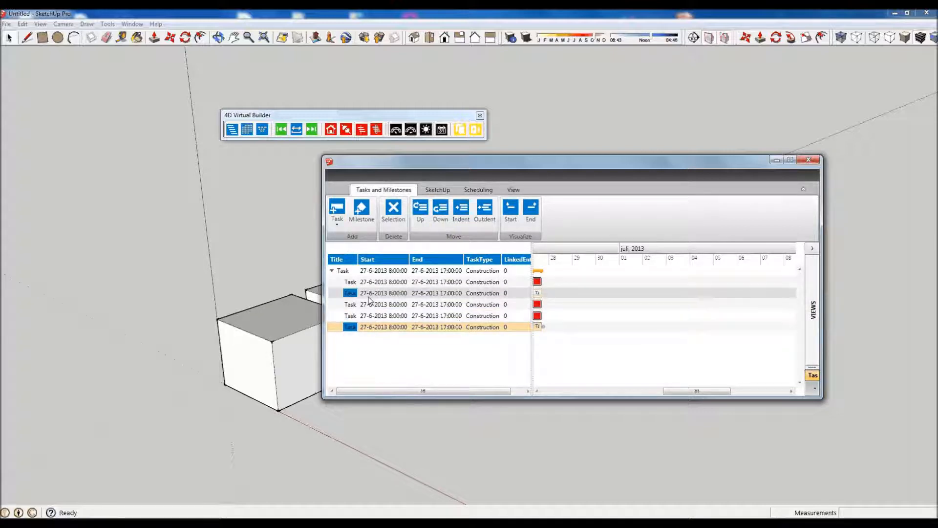
- Rename the parent task as Overview
click(344, 270)
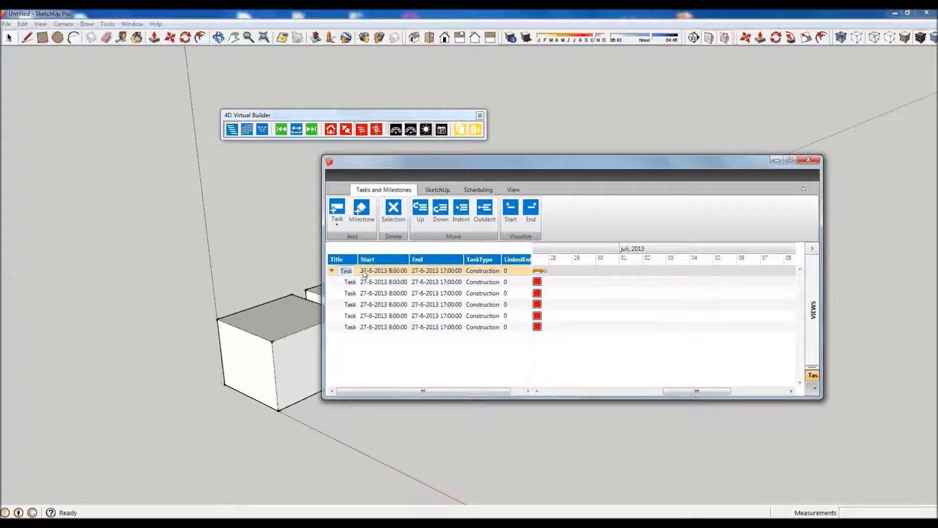
click(366, 272)
text(Overview)
key(Return)
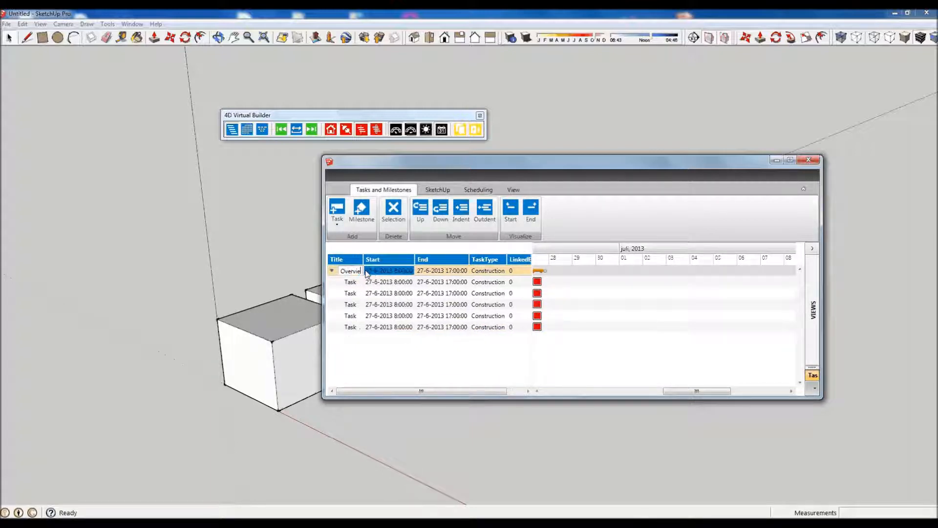
key(Return)
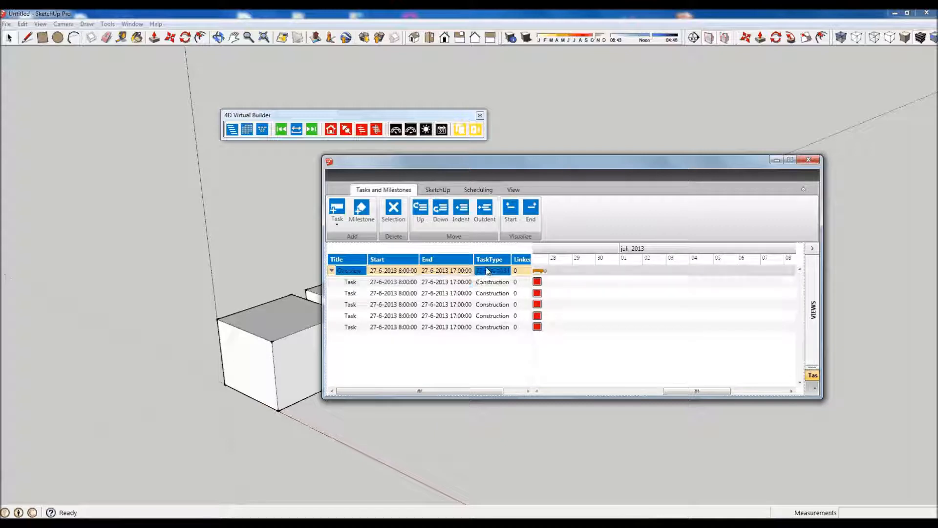
- Widen the task table to show the linked entities column, then dock the Gantt window low and stretch it across the screen
double_click(533, 271)
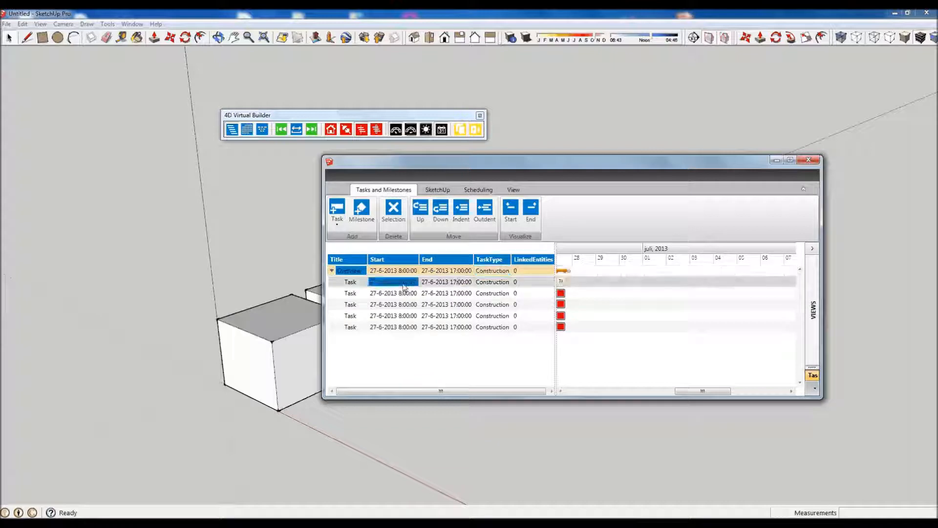
drag(744, 165, 425, 272)
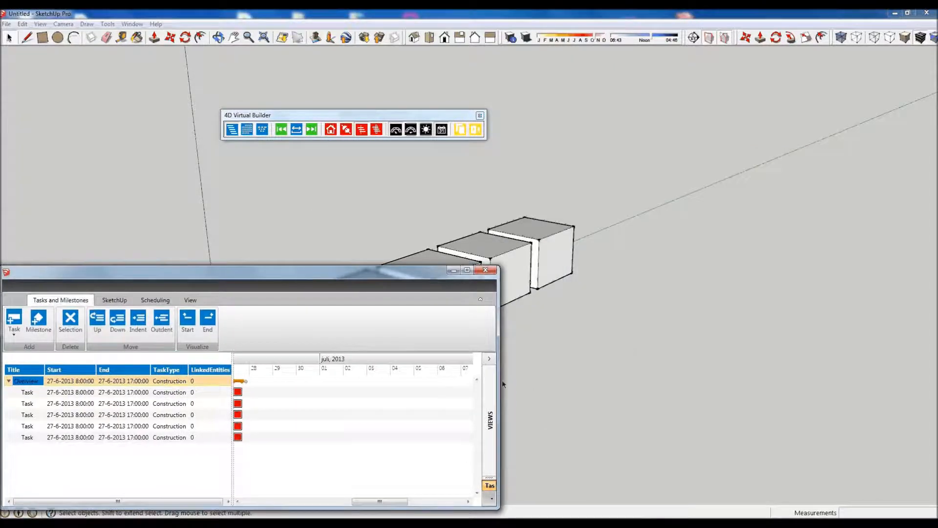
drag(499, 384, 934, 375)
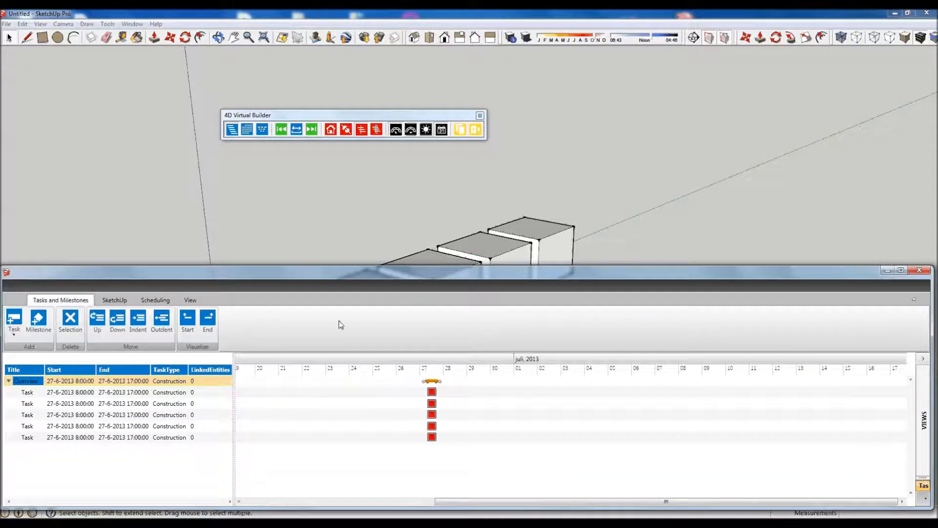
- Set the end date of the first subtask under Overview to 4-7-2013
click(79, 392)
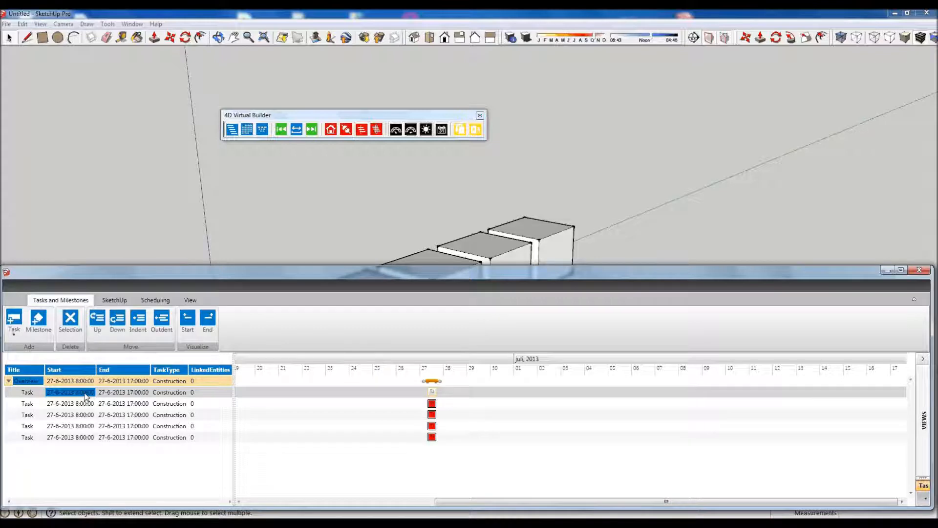
drag(86, 397, 138, 395)
click(137, 396)
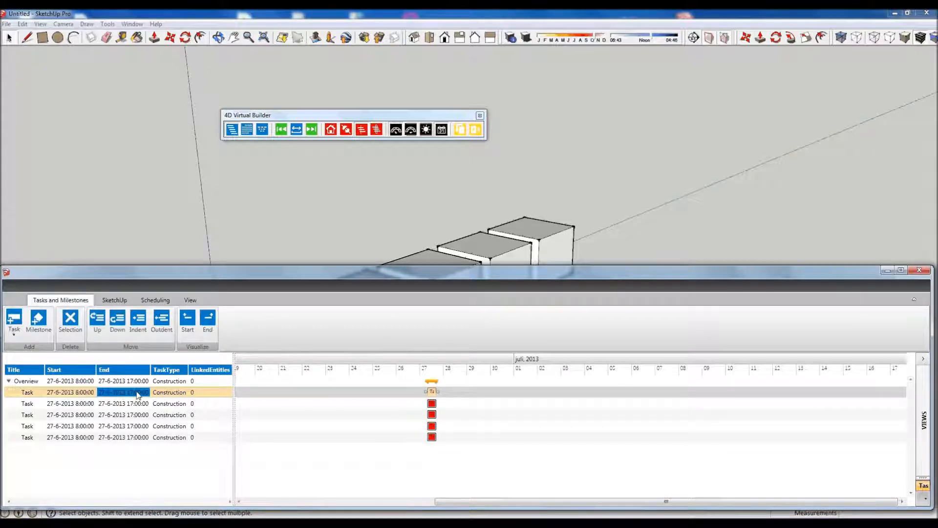
click(138, 396)
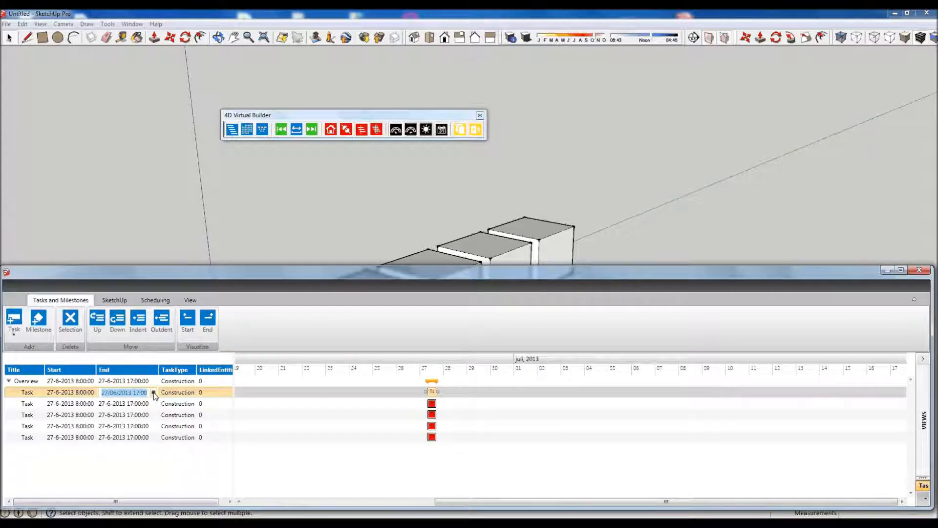
click(154, 393)
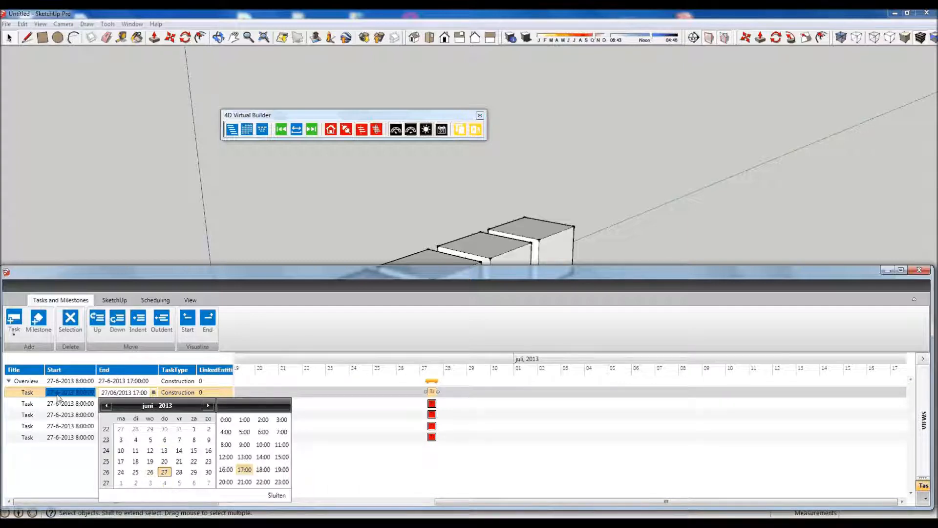
click(165, 483)
- Set the second subtask to start on 28-6-2013 and end on 5-7-2013
click(70, 403)
click(70, 403)
click(98, 404)
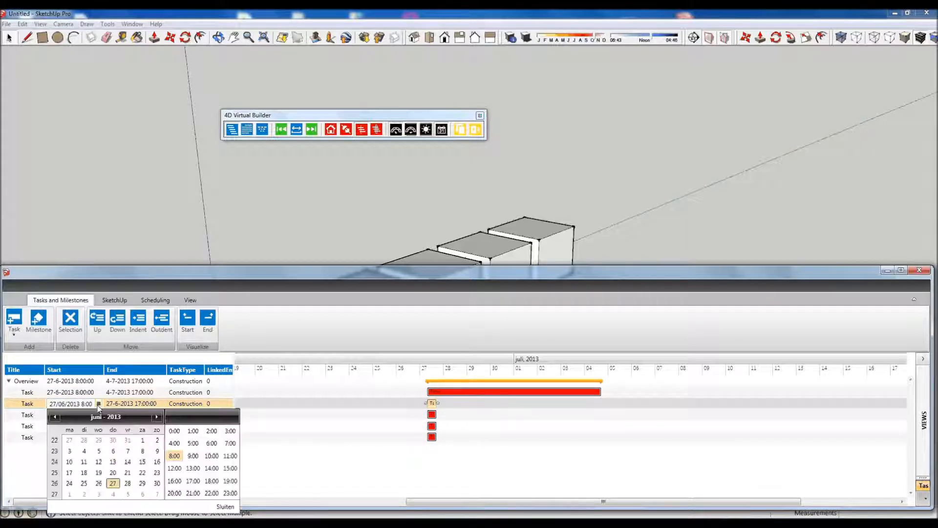
click(130, 484)
click(147, 404)
click(146, 403)
click(161, 403)
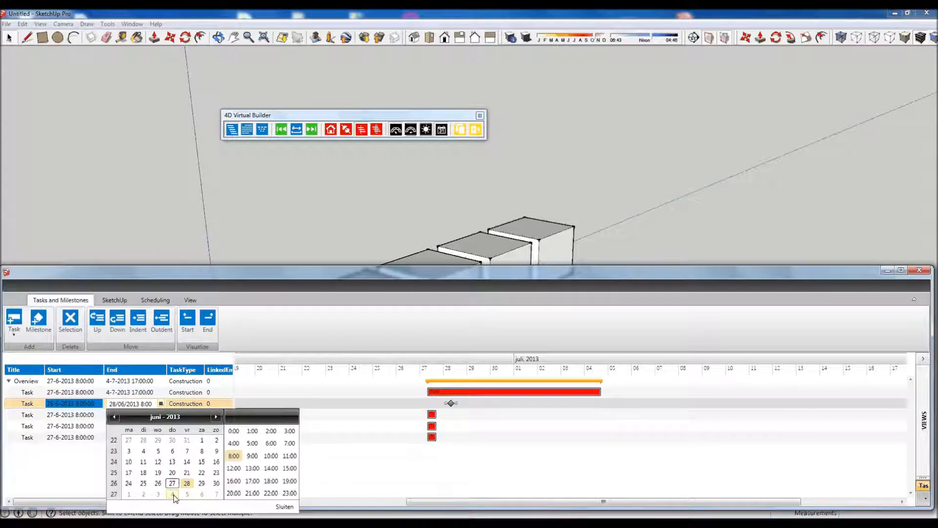
click(187, 494)
- Set the third subtask to start on 29-6-2013 and end on 6-7-2013
click(101, 415)
click(101, 415)
click(98, 414)
click(142, 494)
click(158, 416)
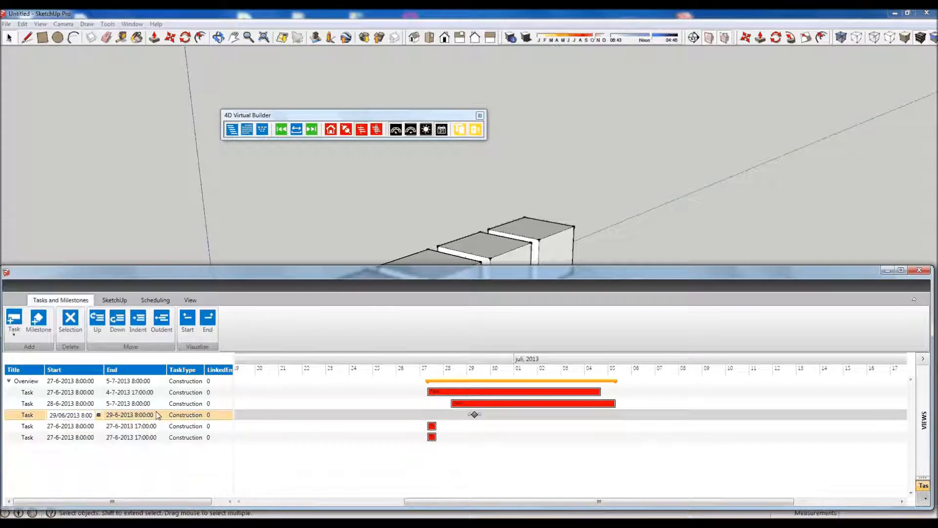
click(157, 415)
click(161, 415)
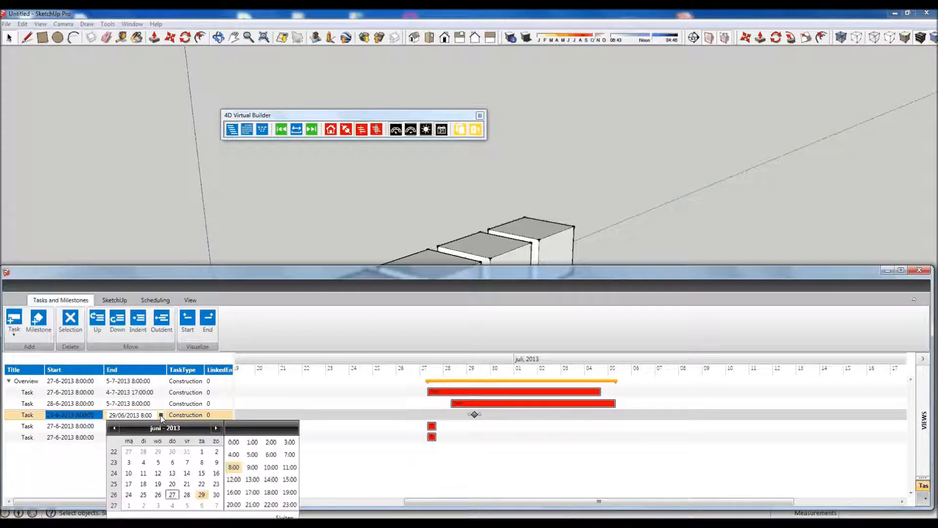
click(200, 505)
- Set the fourth subtask to start on 30-6-2013 and end on 7-7-2013
click(97, 426)
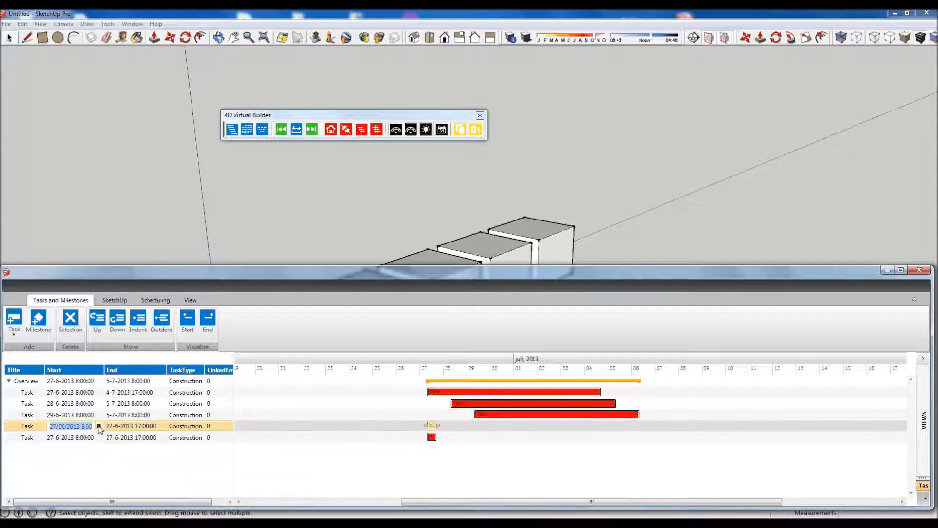
click(98, 426)
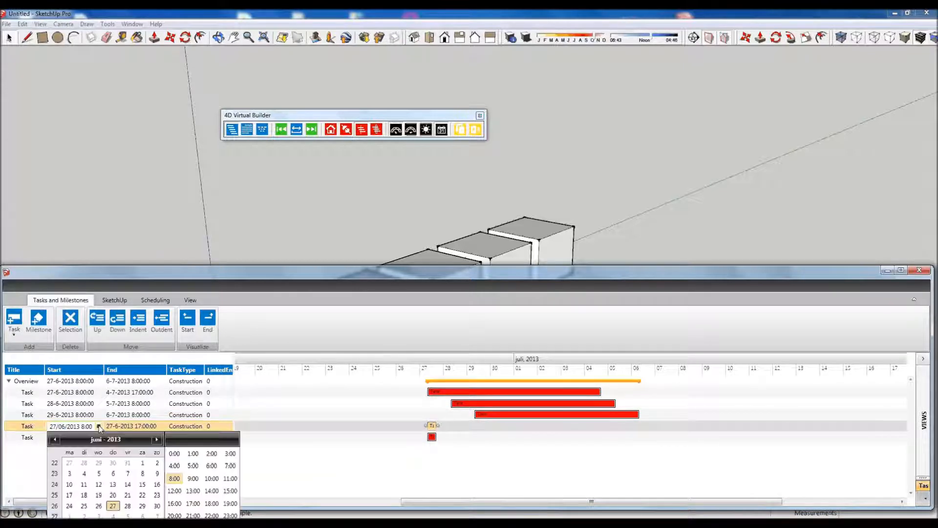
click(156, 505)
click(162, 426)
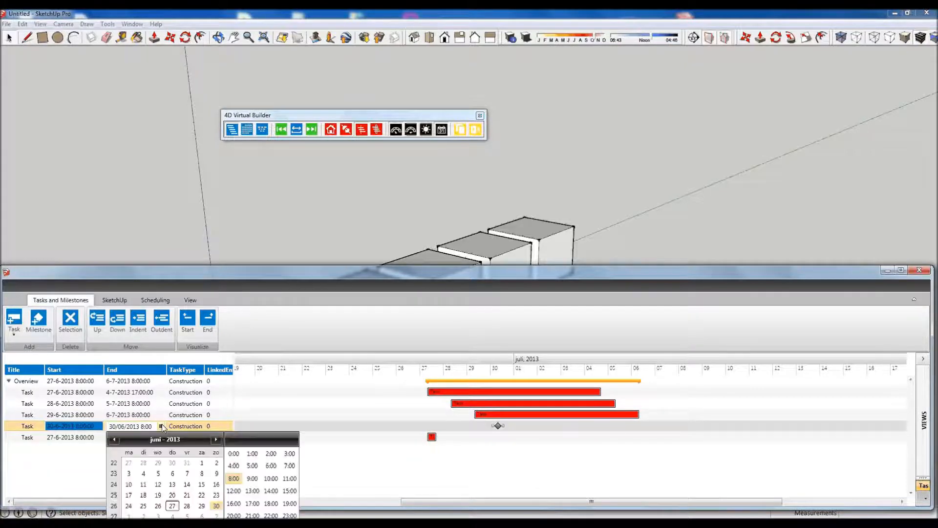
click(216, 516)
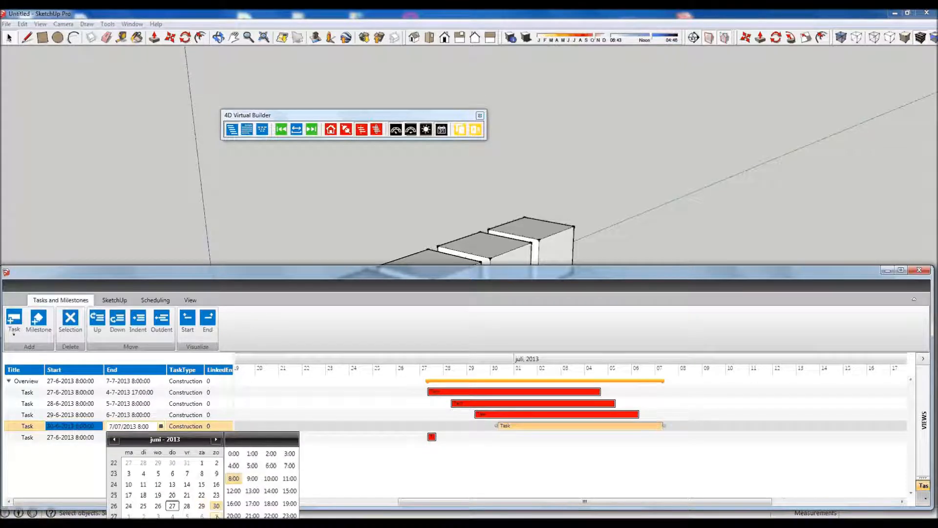
- Set the fifth subtask under Overview to start on 1-7-2013
click(101, 440)
click(102, 440)
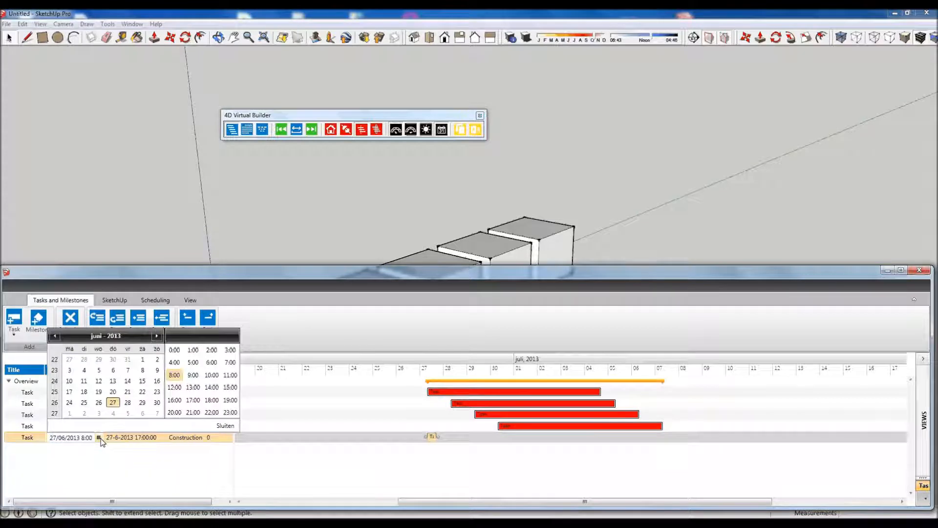
click(72, 414)
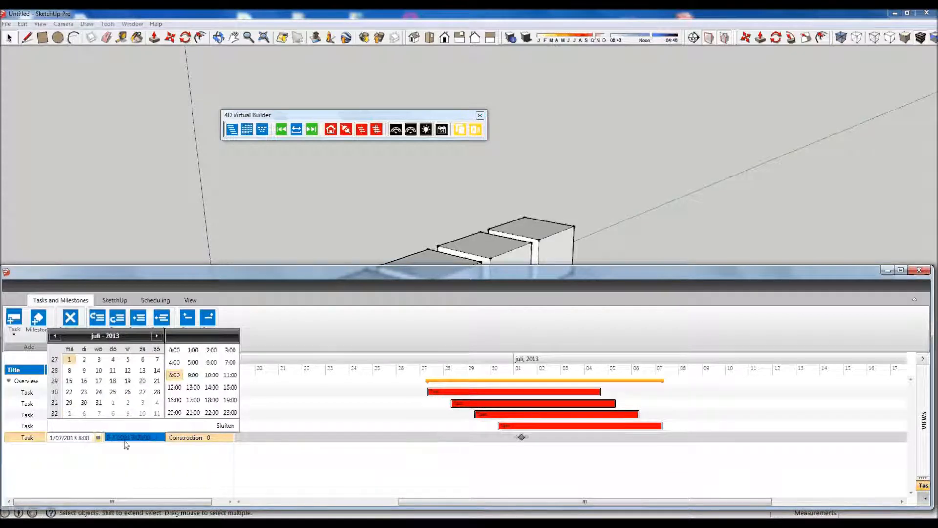
- Set the fifth subtask's end date to 8-8-2013
click(162, 441)
click(161, 438)
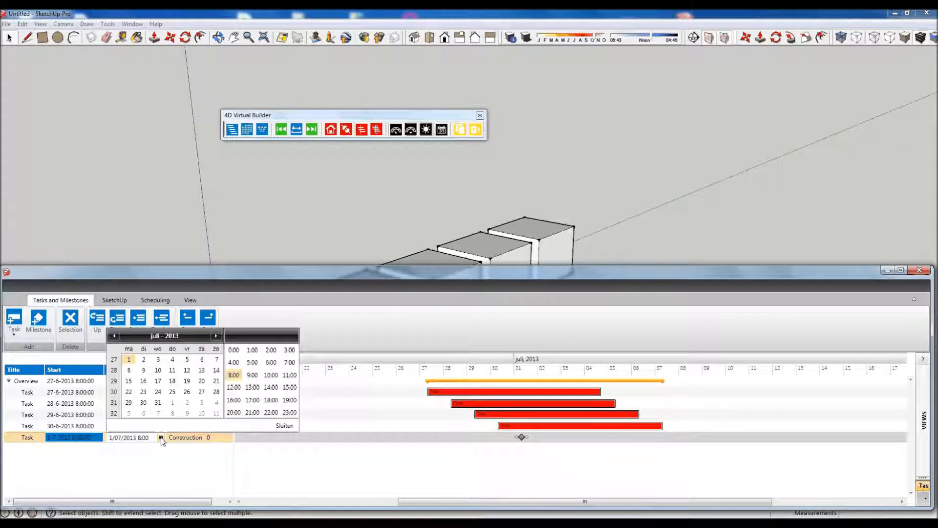
click(172, 413)
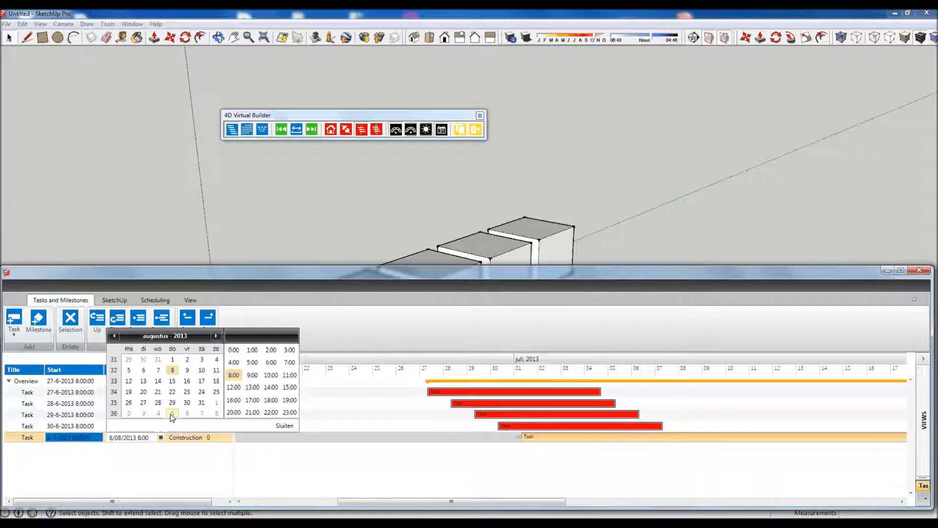
click(180, 470)
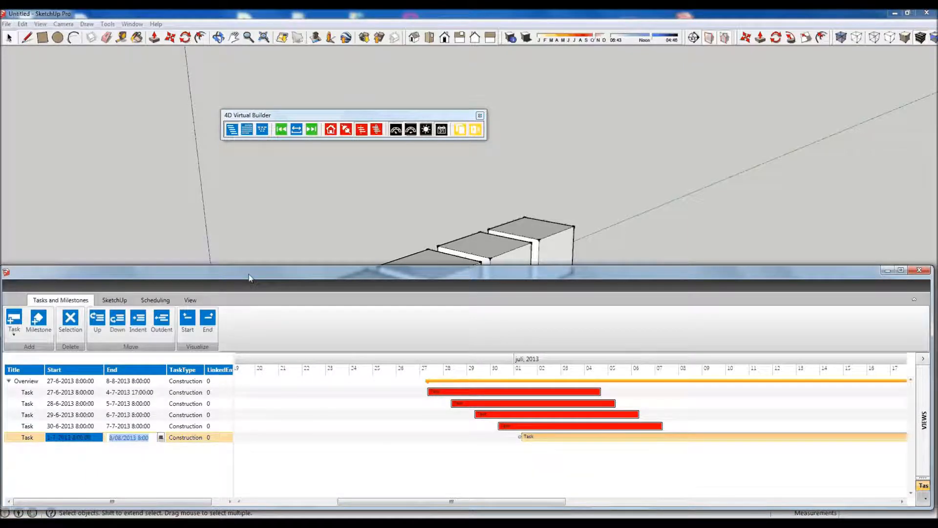
- Move the schedule window up slightly and set the fifth subtask's end date to 8-7-2013
drag(249, 274, 257, 254)
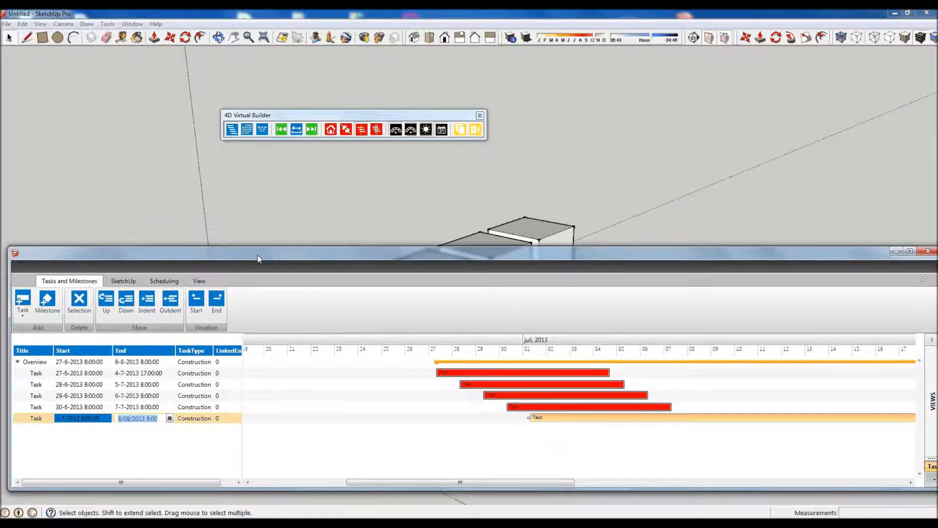
click(169, 418)
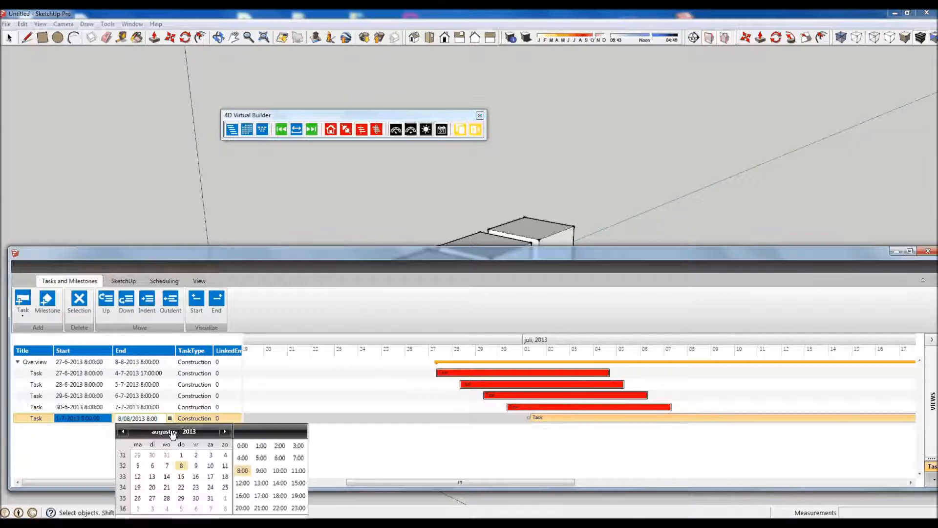
click(122, 432)
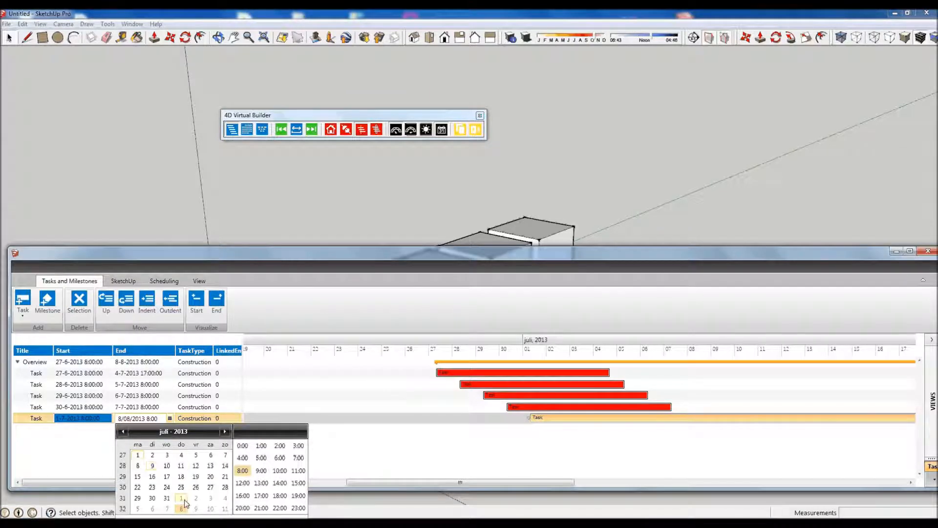
click(138, 465)
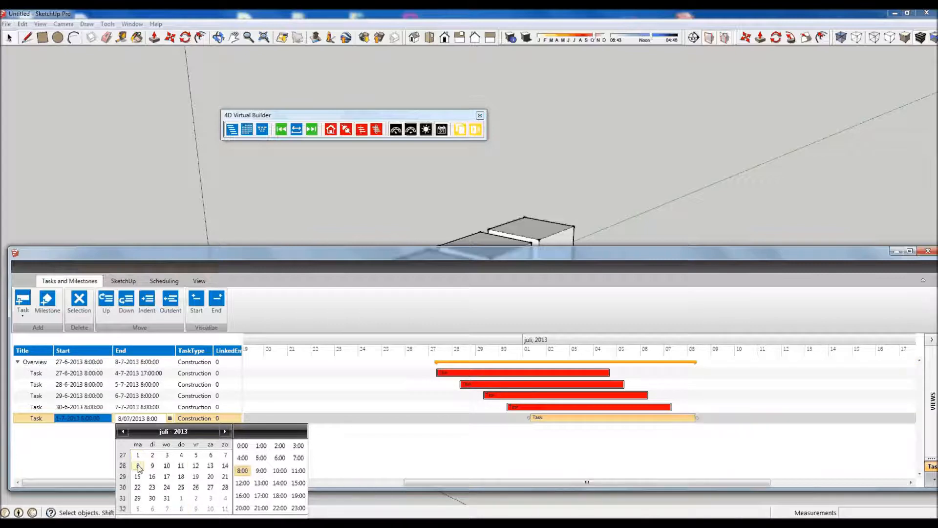
click(169, 418)
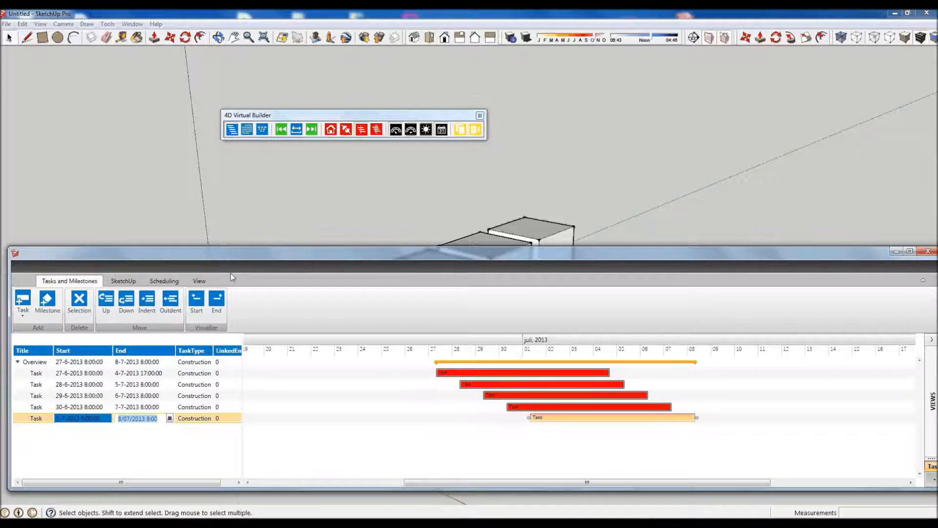
- Dock the schedule window on one half of the display so the SketchUp model is accessible beside it
drag(230, 276, 252, 189)
drag(372, 173, 363, 177)
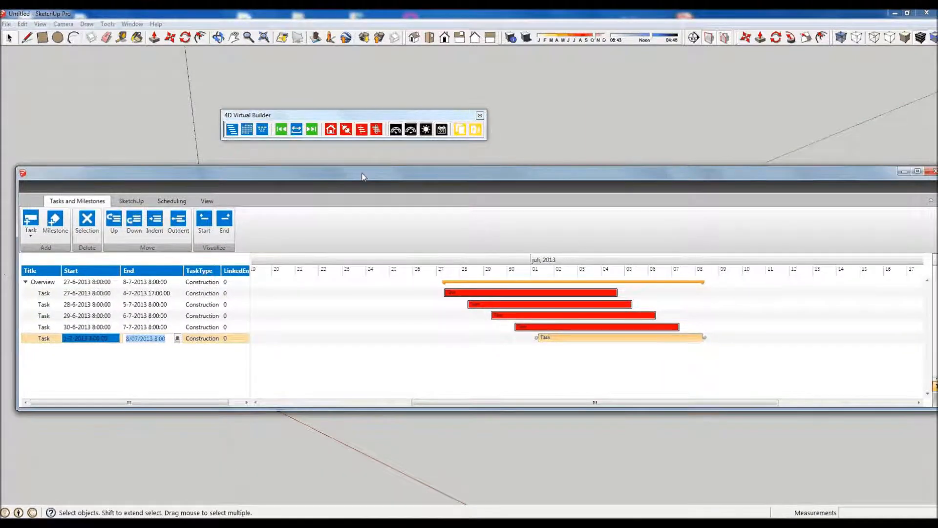
drag(250, 294, 337, 299)
drag(343, 172, 937, 220)
- Link the first box, nearest the origin, to the first subtask and widen the task table to reveal the LinkedEntities column
mouse_move(397, 205)
shift+middle_down()
mouse_move(207, 235)
mouse_move(262, 230)
shift+middle_up()
scroll(206, 235, down, 2)
click(192, 326)
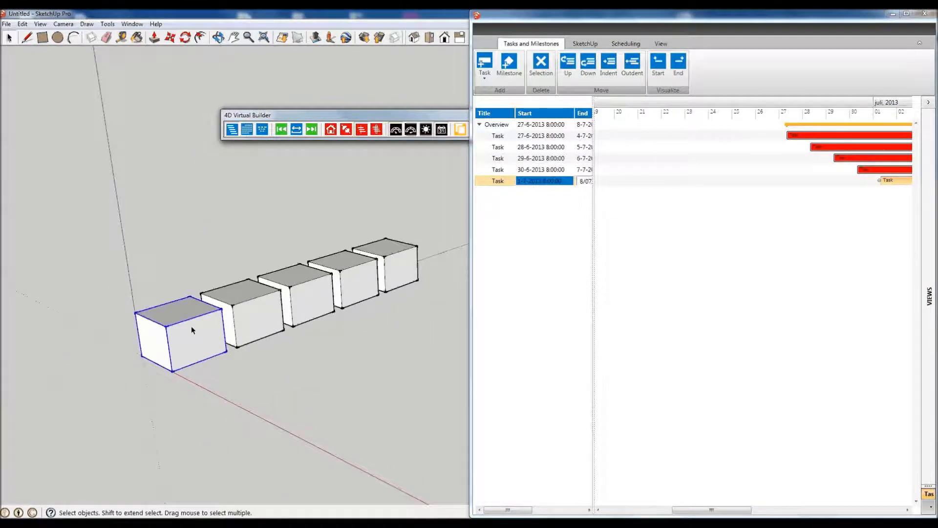
click(508, 148)
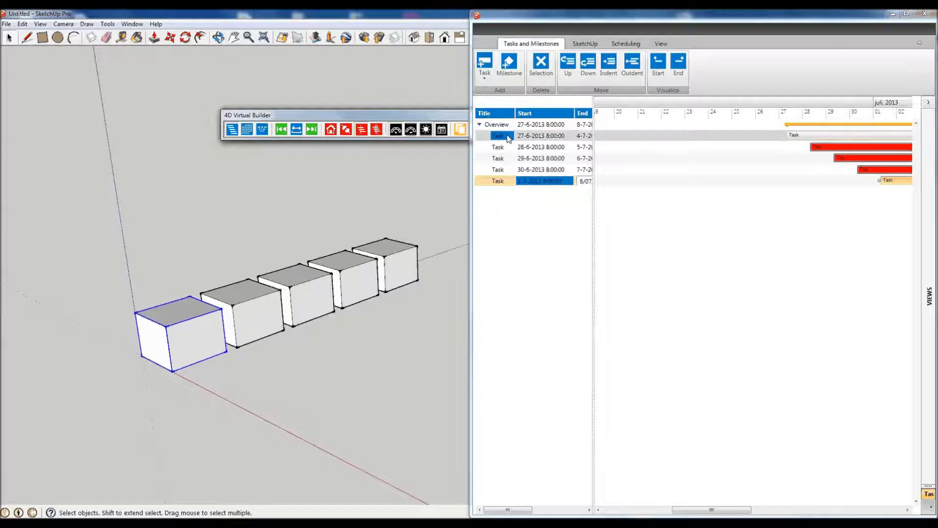
click(508, 136)
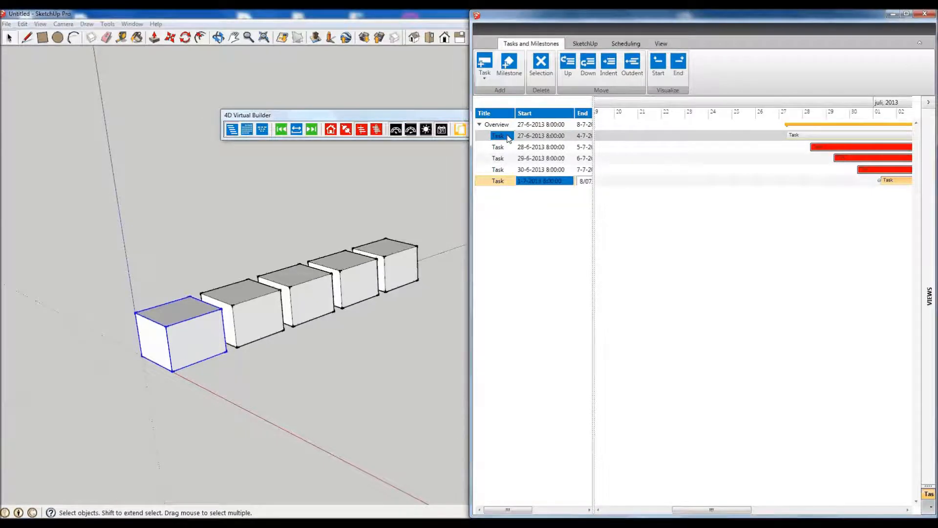
click(585, 44)
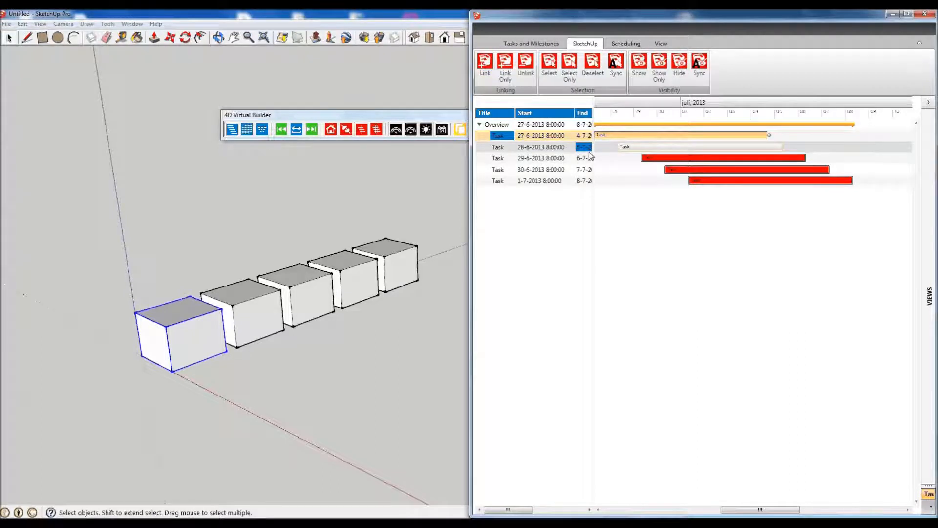
drag(687, 144, 719, 145)
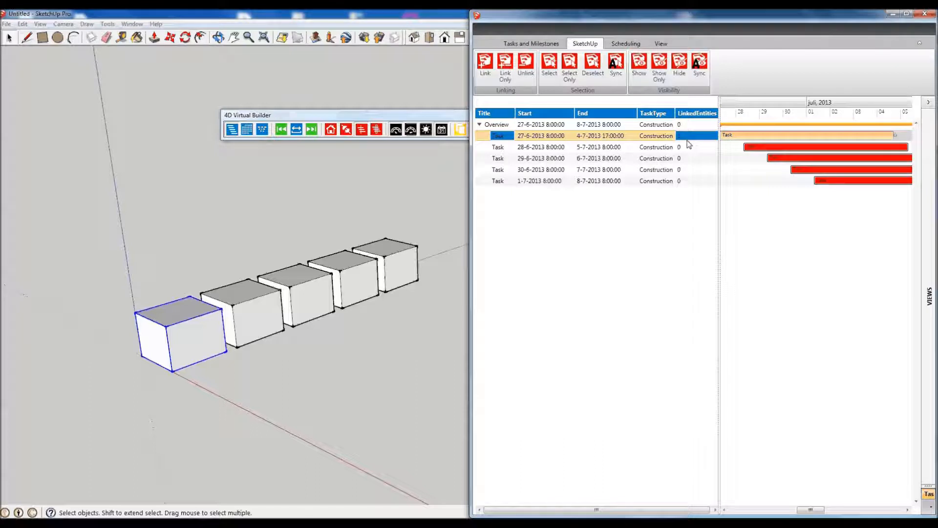
- Link the second box to the second subtask and the third box to the third subtask
click(266, 308)
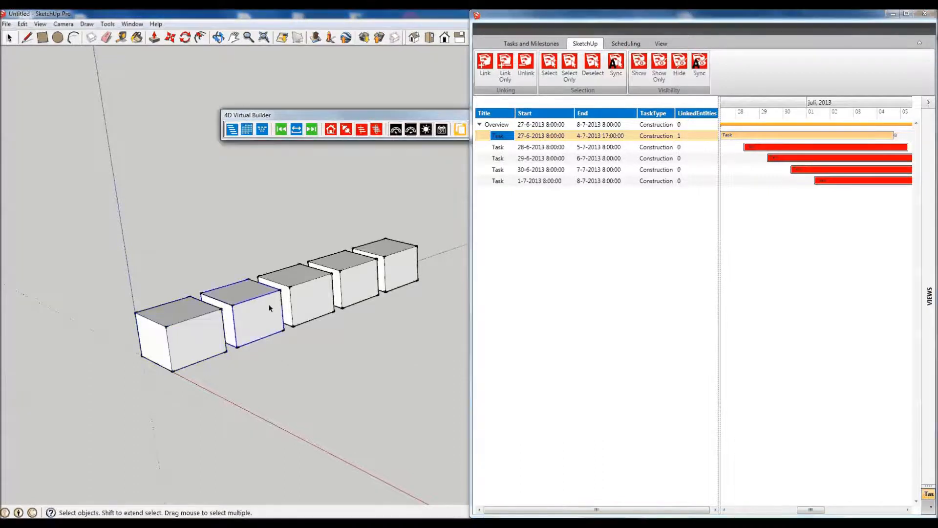
click(498, 147)
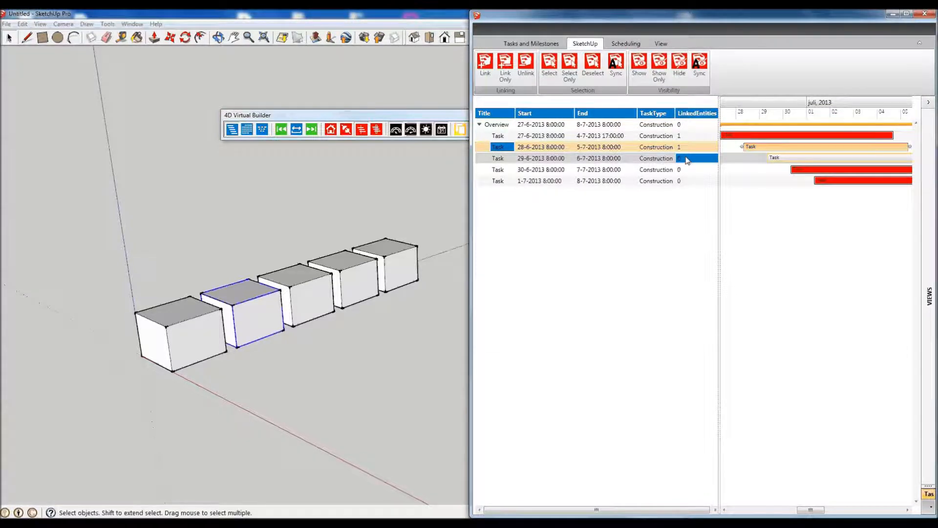
key(Up)
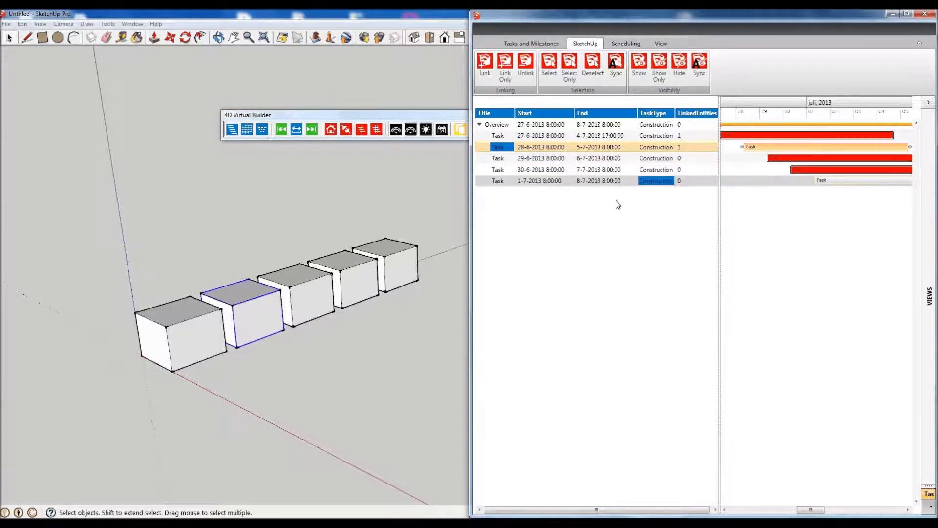
click(299, 300)
click(510, 160)
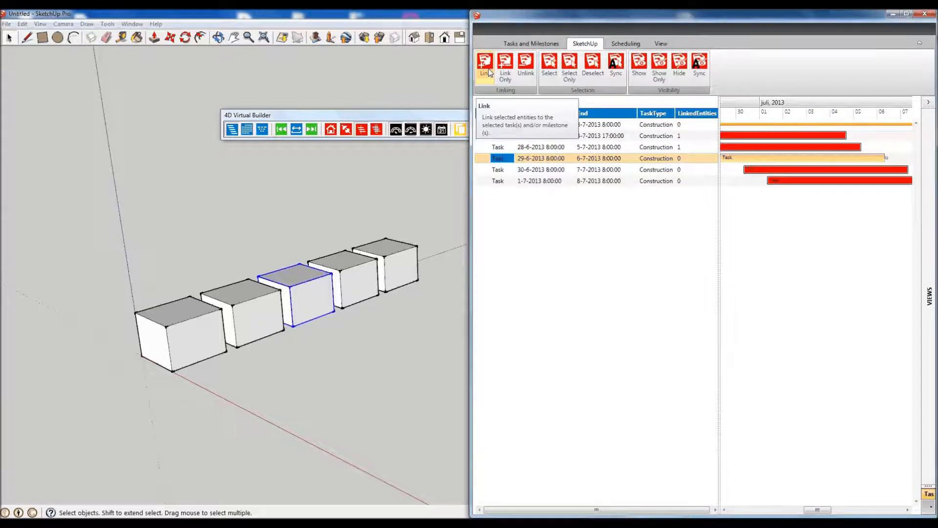
- Link the fourth box to the fourth subtask and the fifth box to the fifth subtask
click(356, 290)
click(493, 171)
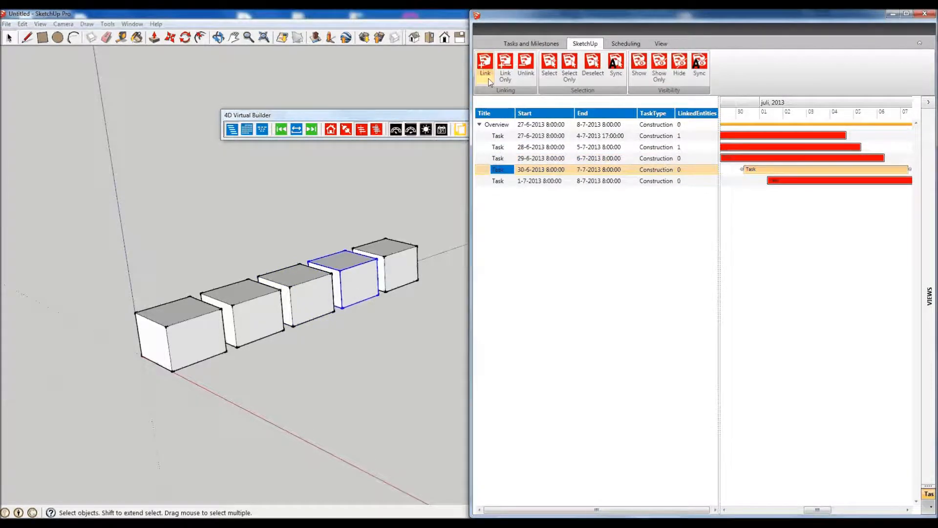
click(391, 263)
click(504, 181)
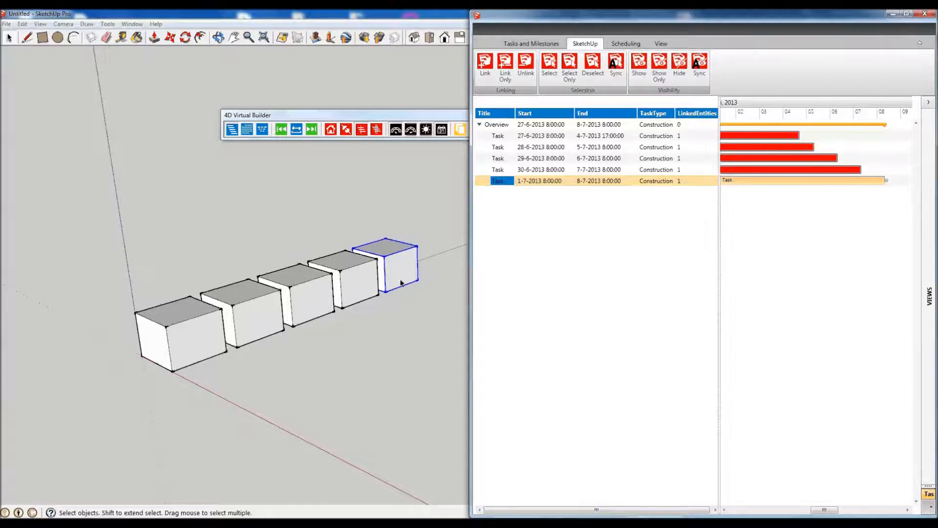
- Add the box linked to the first subtask to the current model selection
click(499, 137)
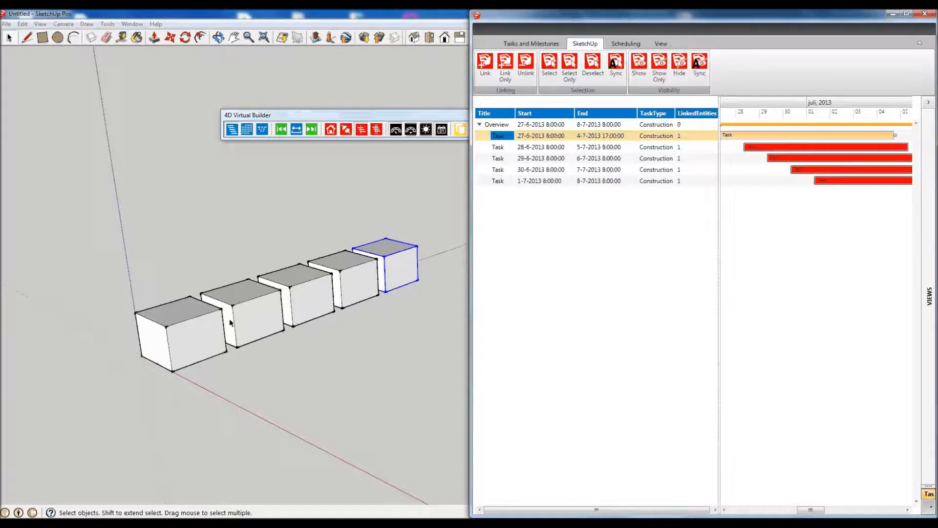
click(550, 74)
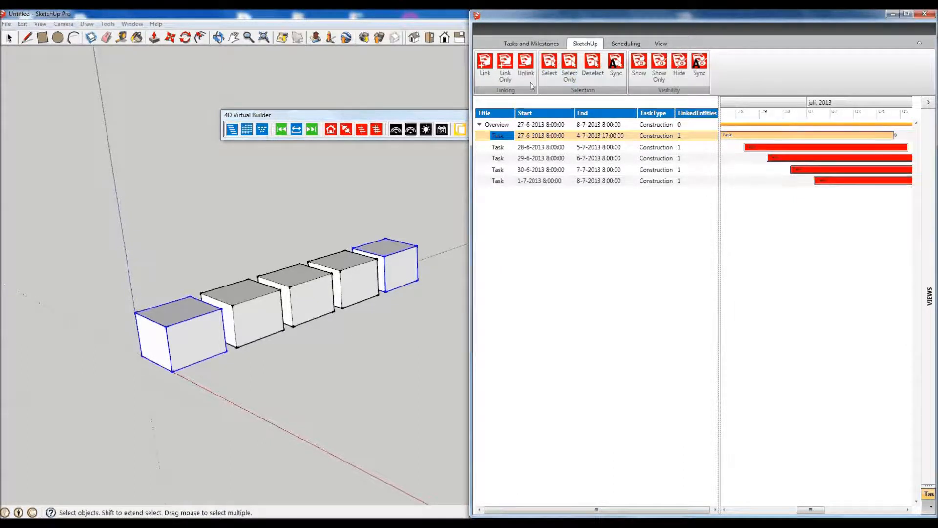
click(526, 137)
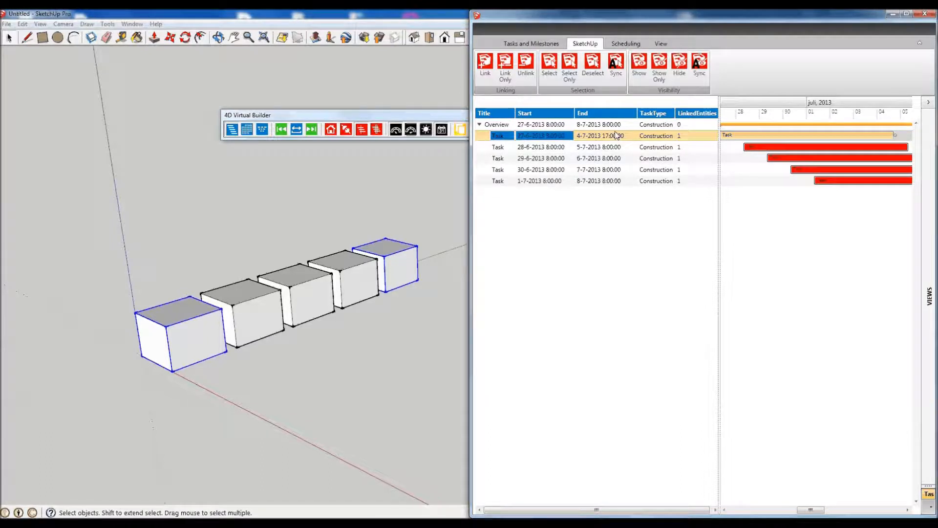
click(682, 136)
click(674, 136)
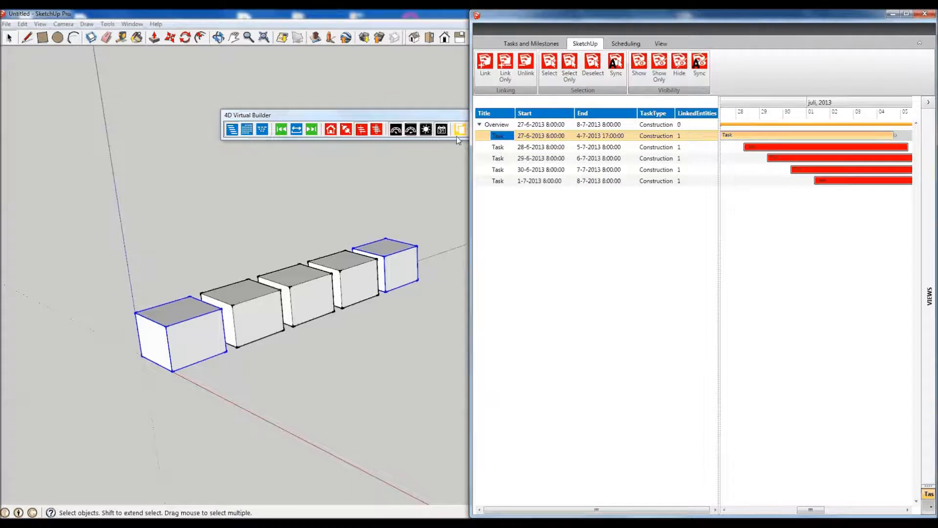
- Use Select Only on the first subtask's linked box, followed by the third subtask's linked box
click(570, 73)
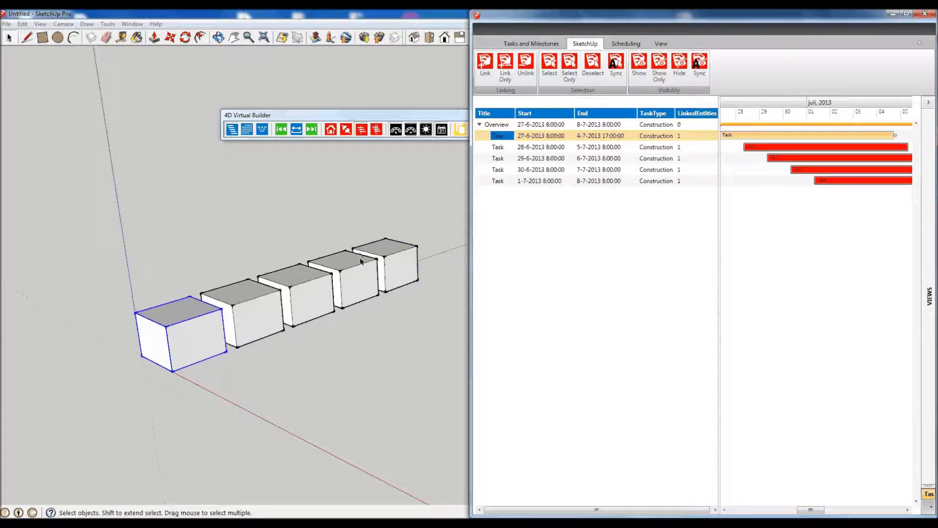
click(494, 161)
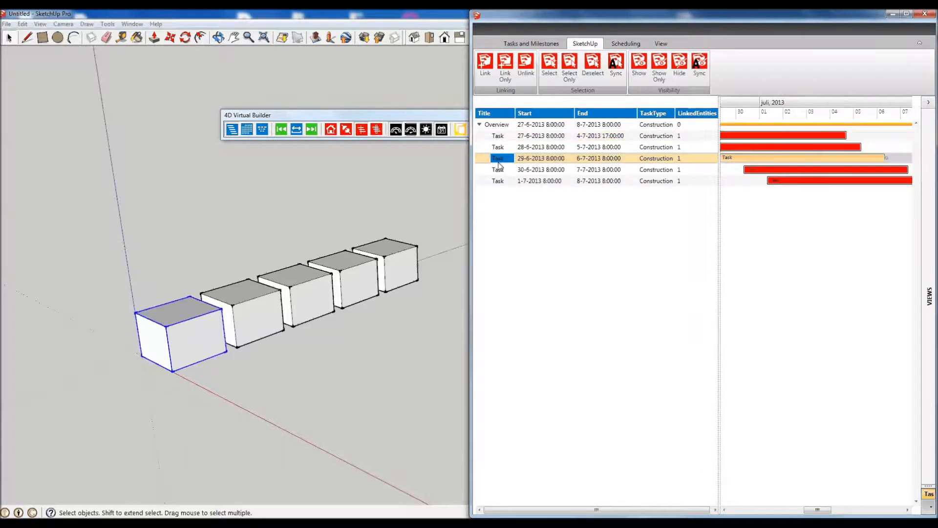
click(569, 74)
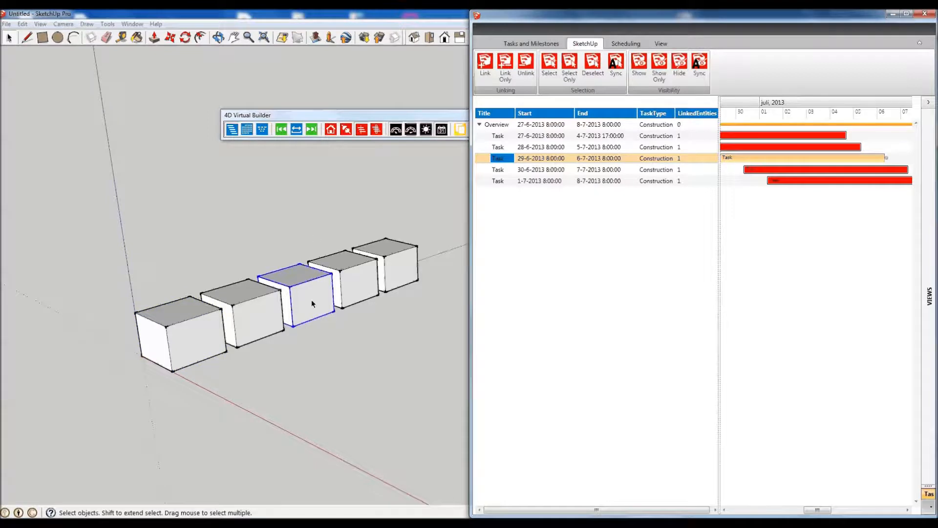
- Show only the box linked to the third subtask, and hide that box as well
click(562, 159)
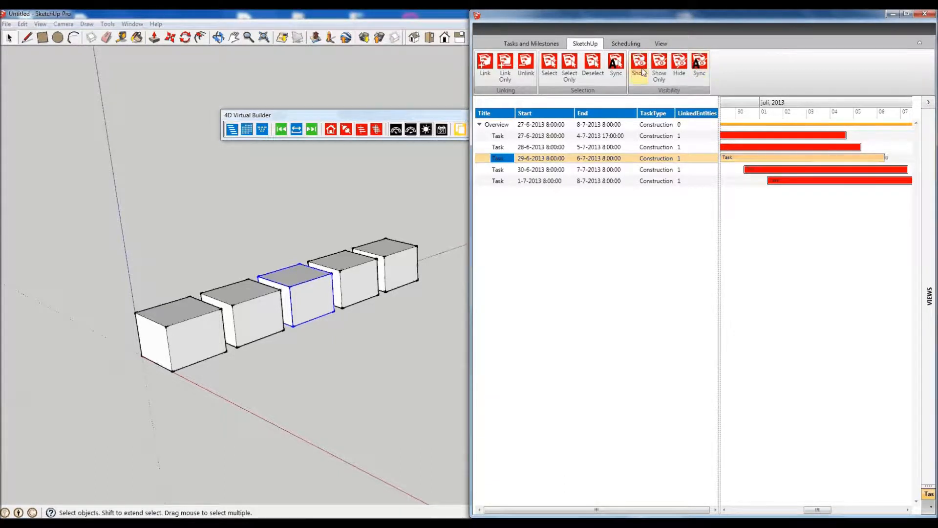
click(658, 65)
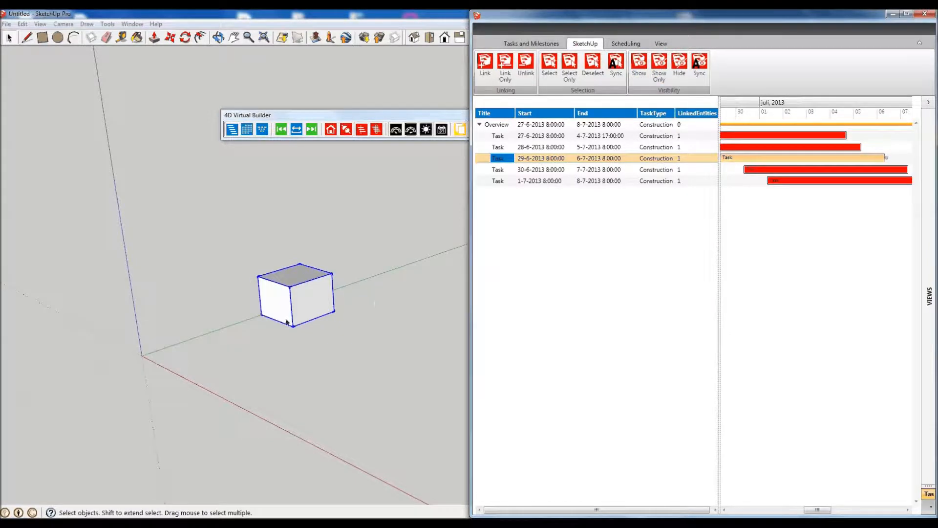
click(542, 180)
click(679, 66)
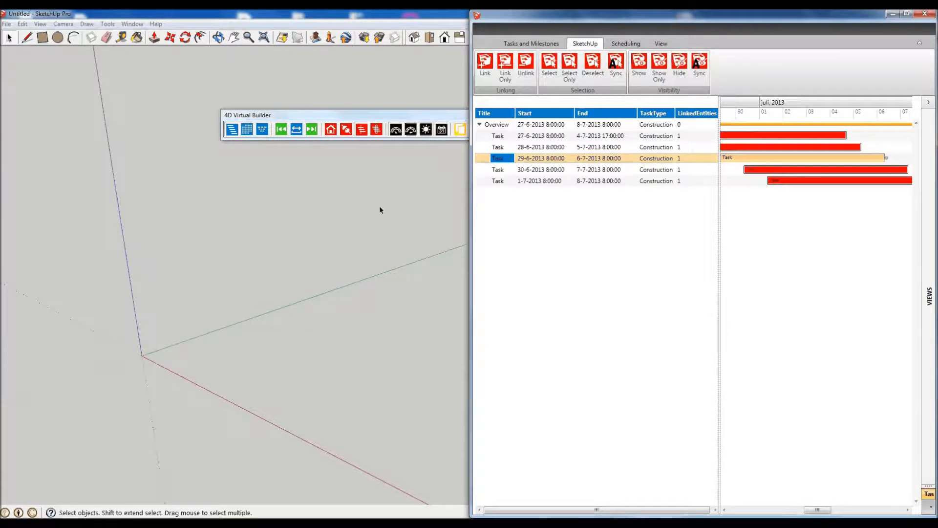
- Use Show Only on the first subtask's linked box, followed by the second subtask's linked box
click(501, 137)
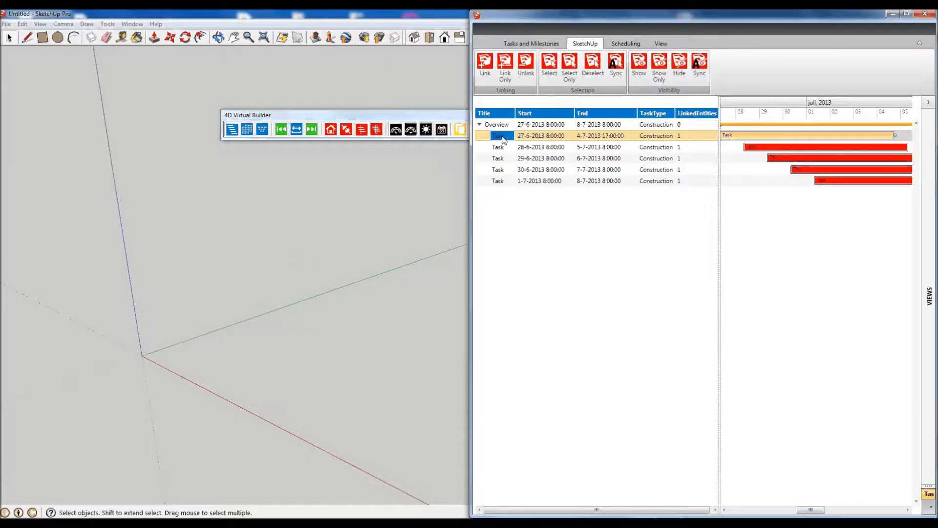
click(661, 78)
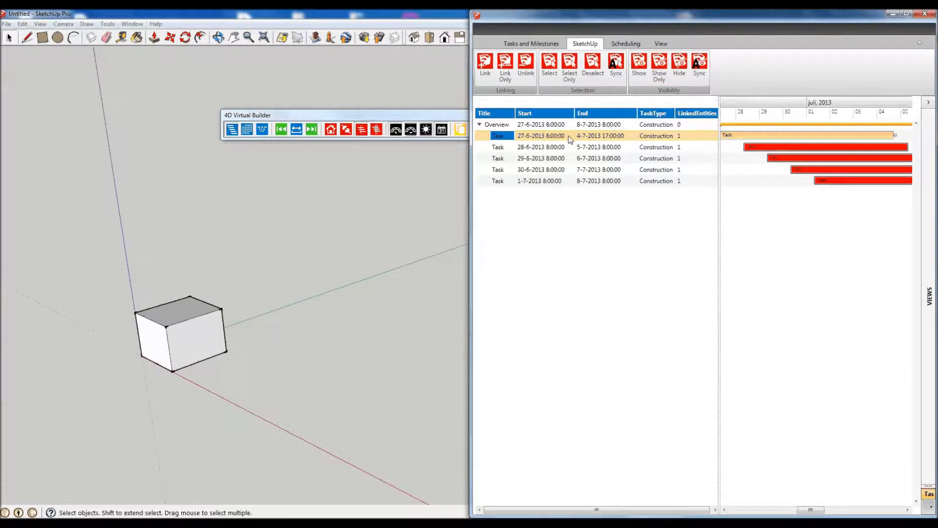
ctrl+click(498, 148)
click(499, 148)
click(661, 76)
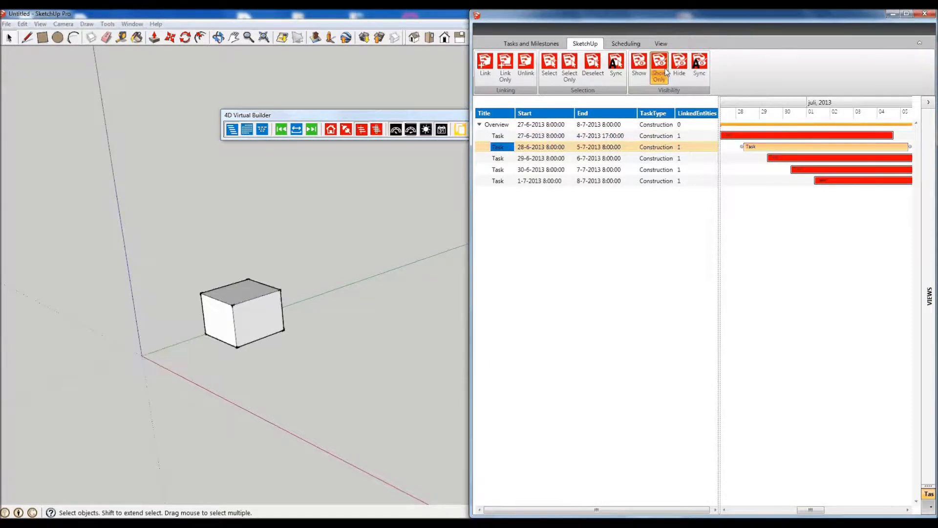
- Show only the third subtask's linked box, and turn on automatic syncing for both selection and visibility
click(527, 158)
click(660, 73)
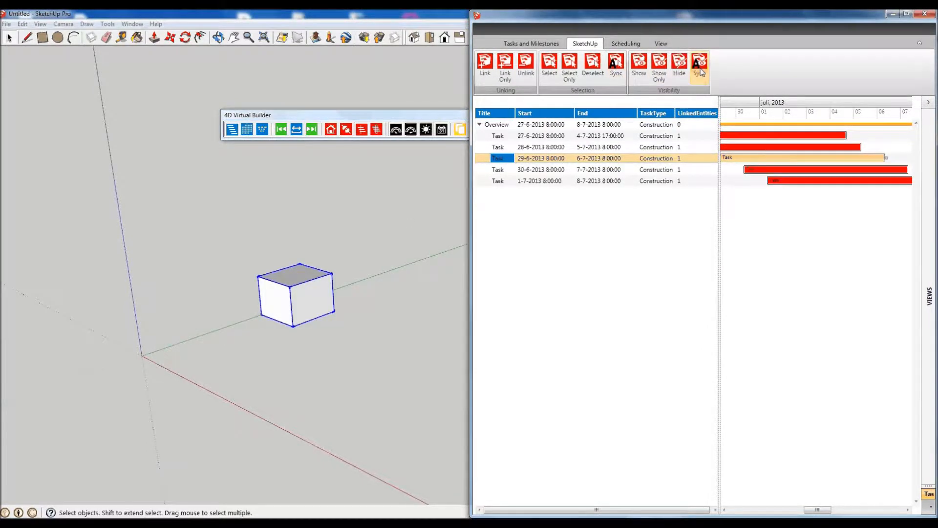
click(619, 67)
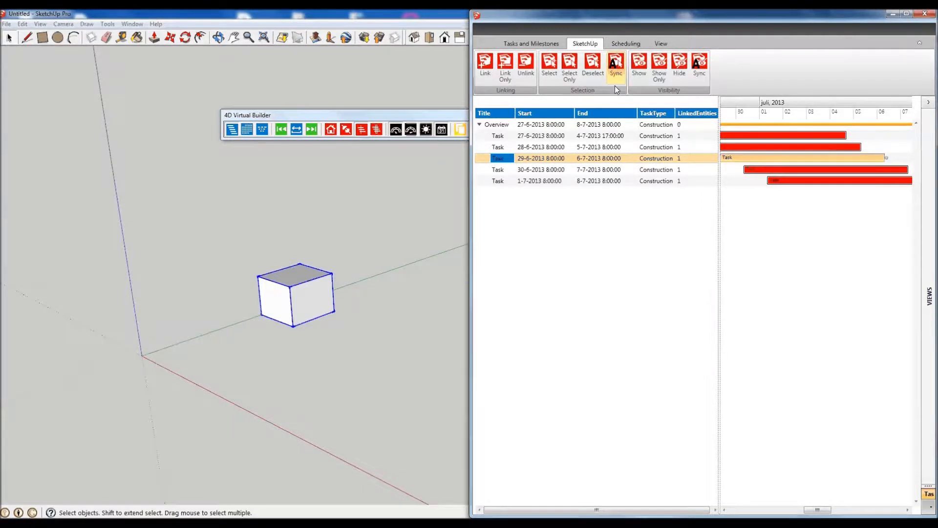
click(699, 66)
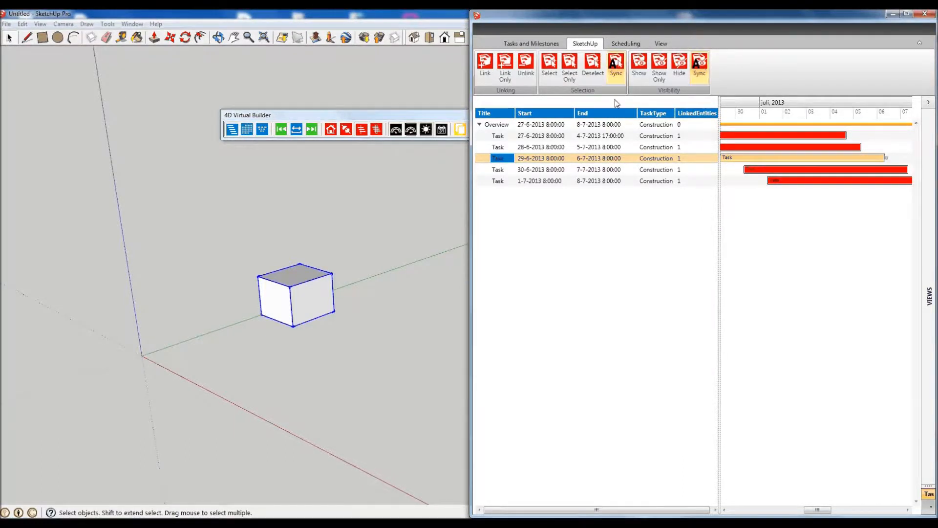
- Go through the subtasks down to the last and back up to the first, isolating and selecting each one's linked box
click(503, 147)
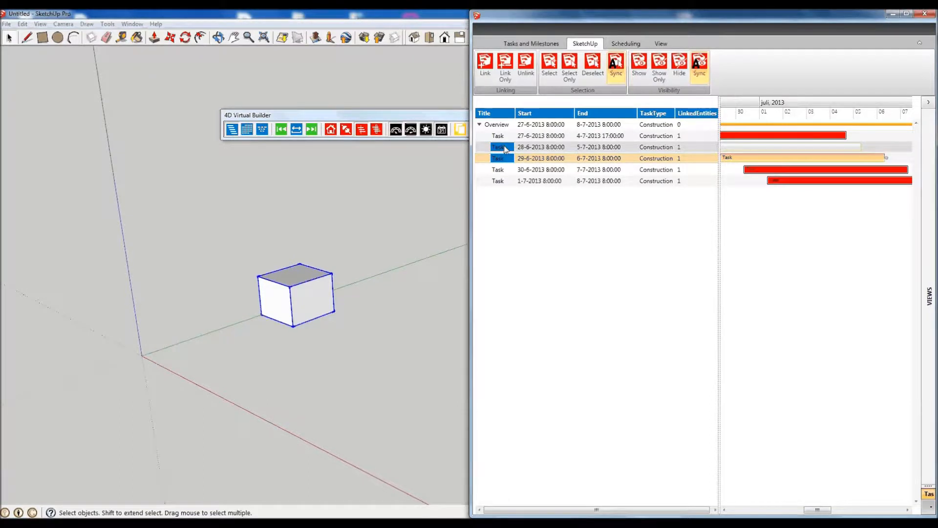
click(500, 170)
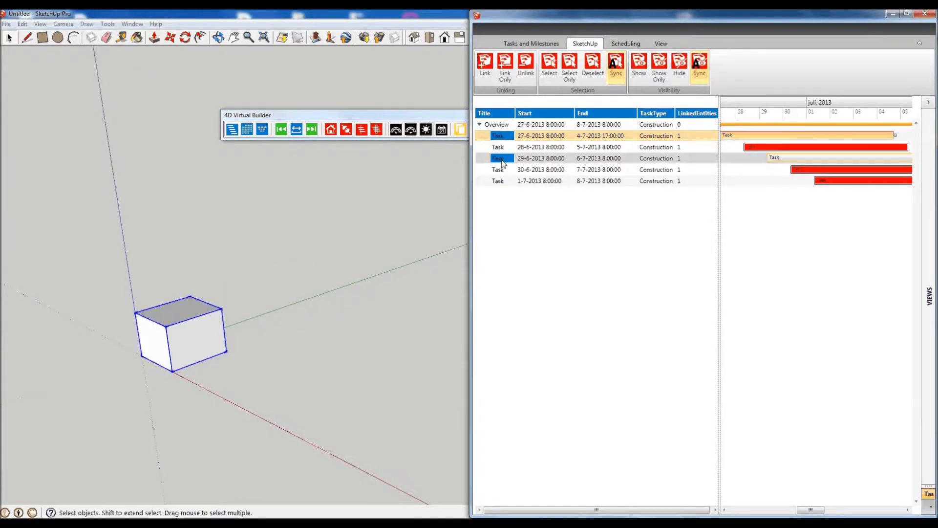
click(500, 182)
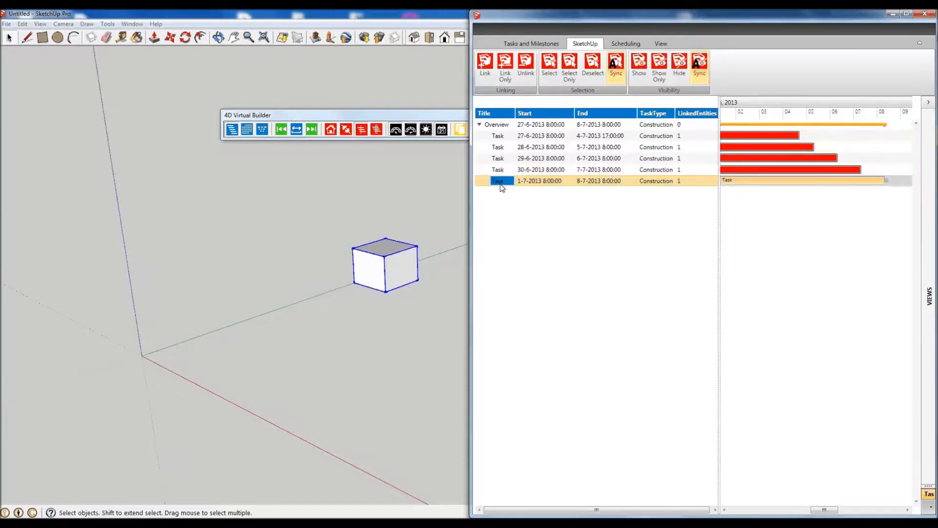
click(502, 169)
click(502, 159)
click(502, 147)
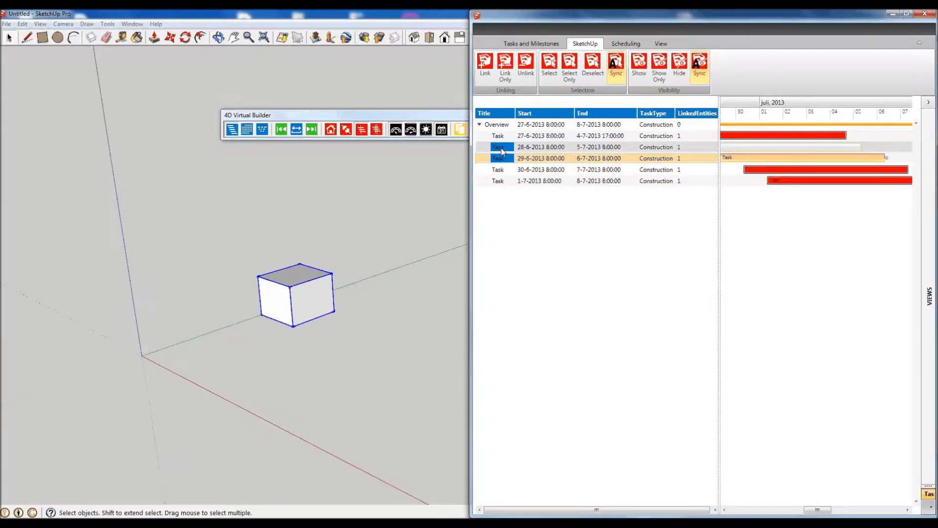
click(503, 137)
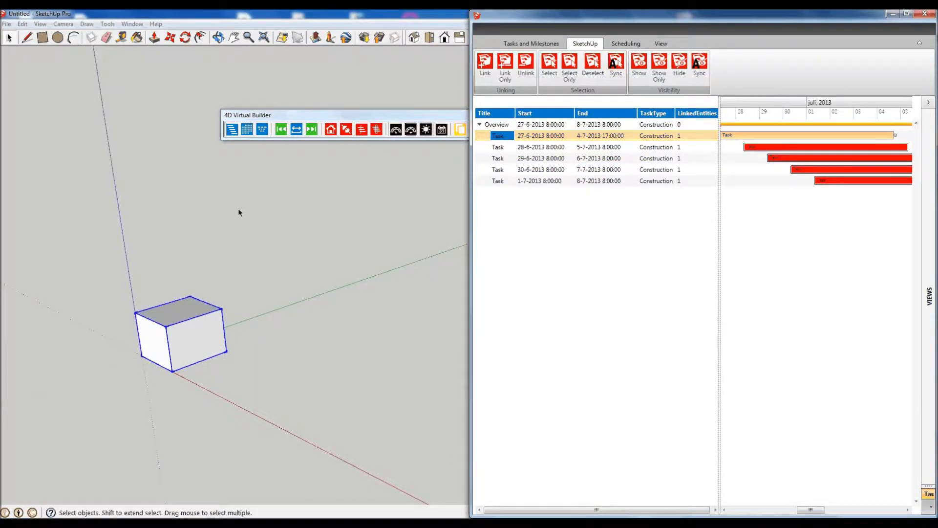
- Show the entire model with its original materials, and turn on both selection and visibility syncing
click(330, 129)
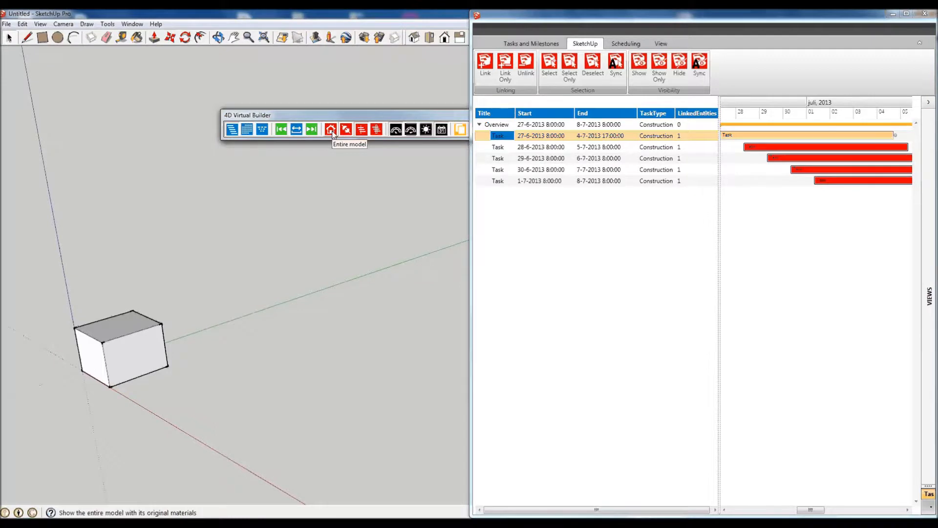
click(331, 130)
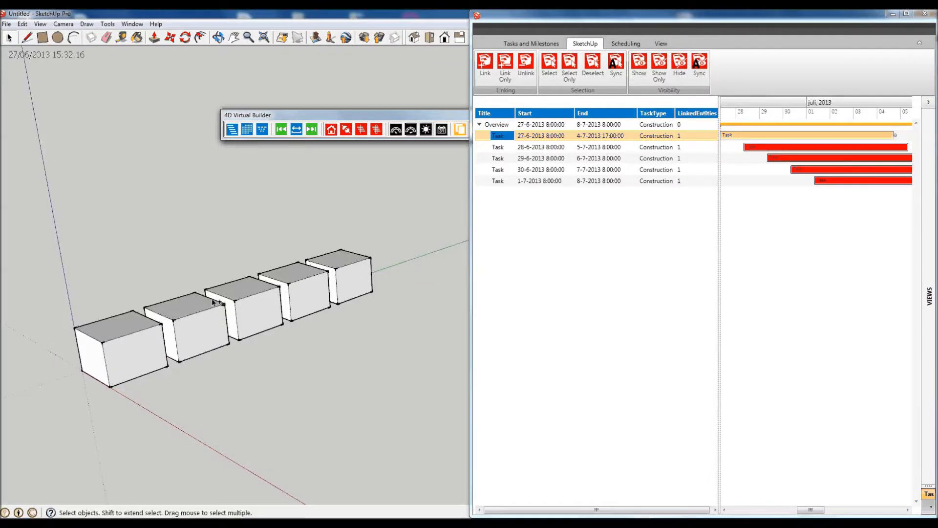
middle_drag(245, 324, 253, 291)
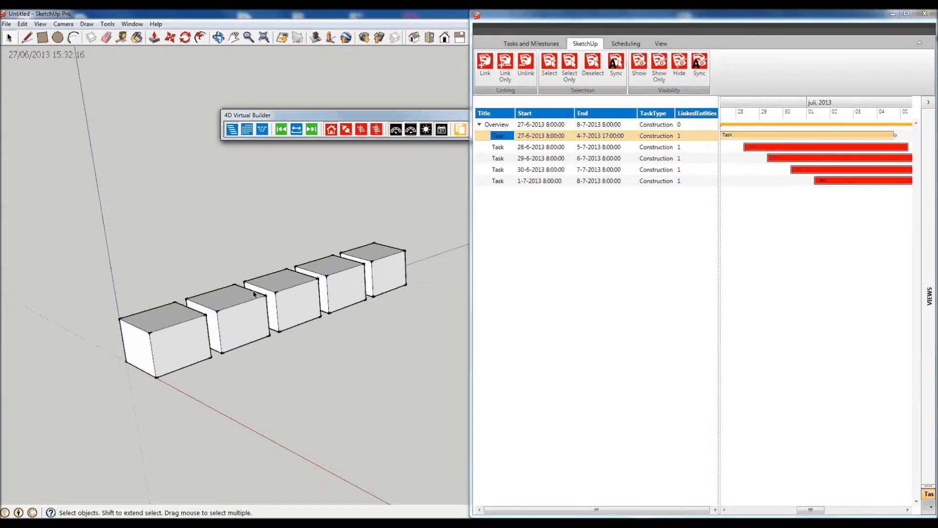
click(617, 66)
click(699, 66)
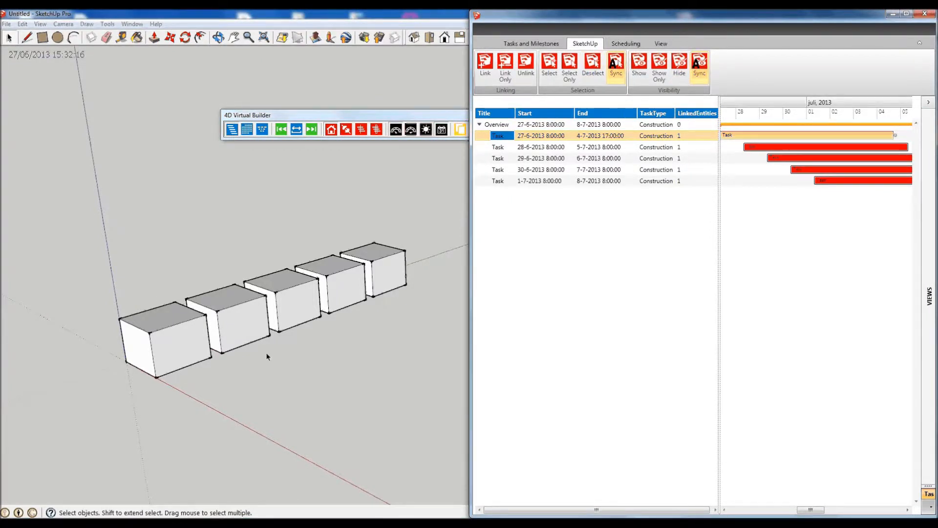
- Select the first box in the model, followed by the second subtask and its linked box
click(177, 327)
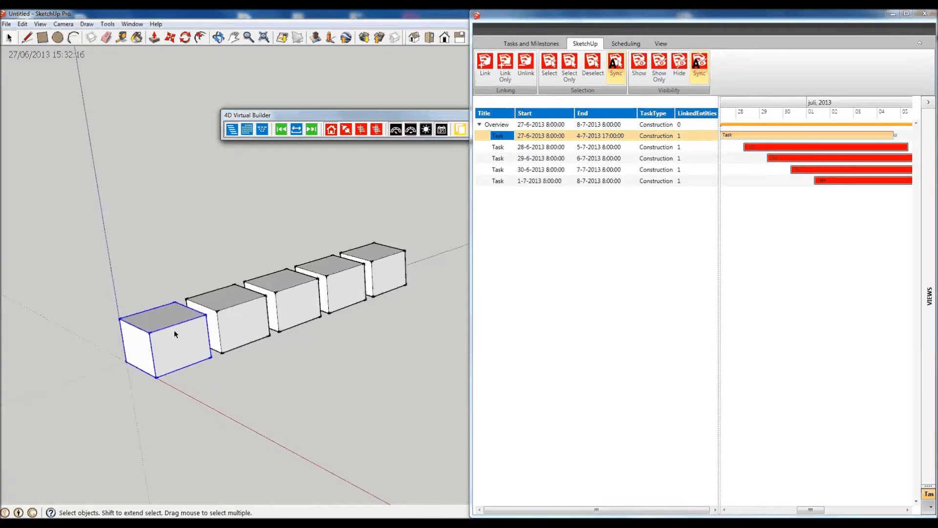
click(651, 146)
click(244, 324)
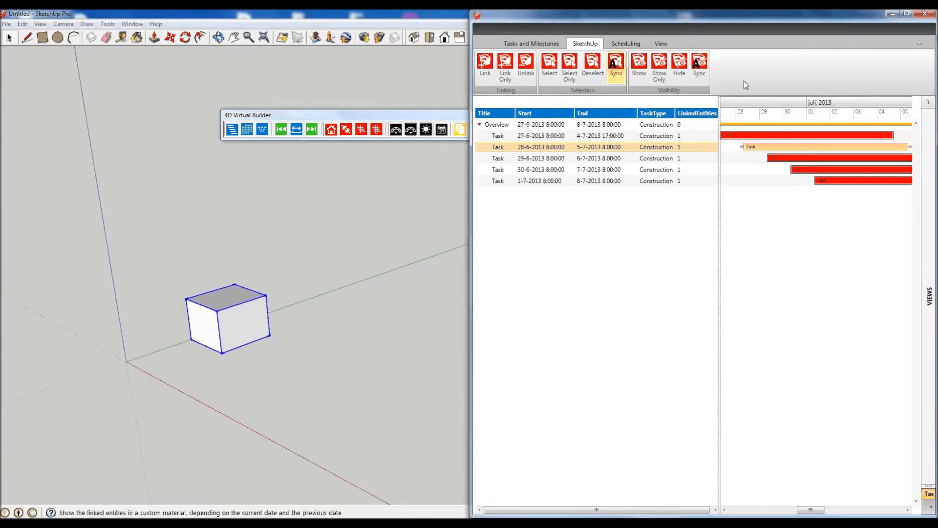
- Show the entire model again and select the boxes one after another to highlight their linked tasks, ending on the first box
click(332, 129)
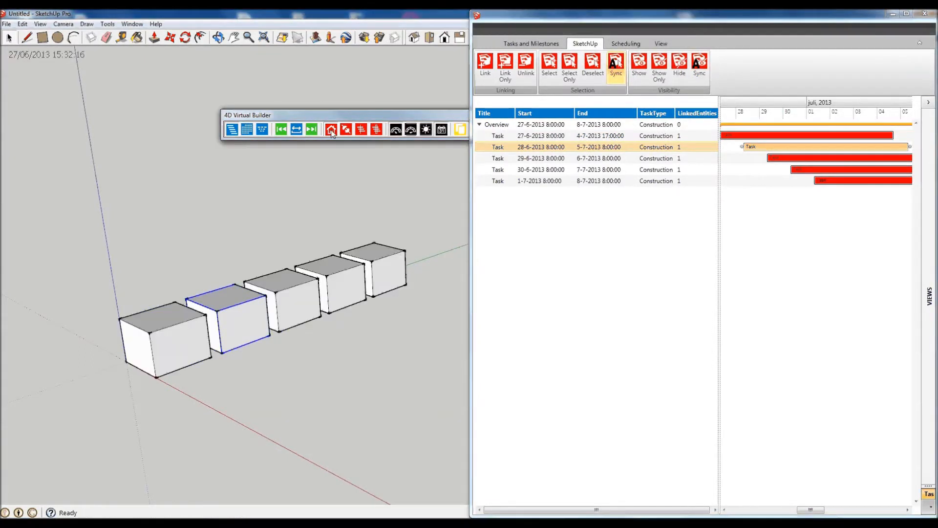
click(301, 304)
click(344, 291)
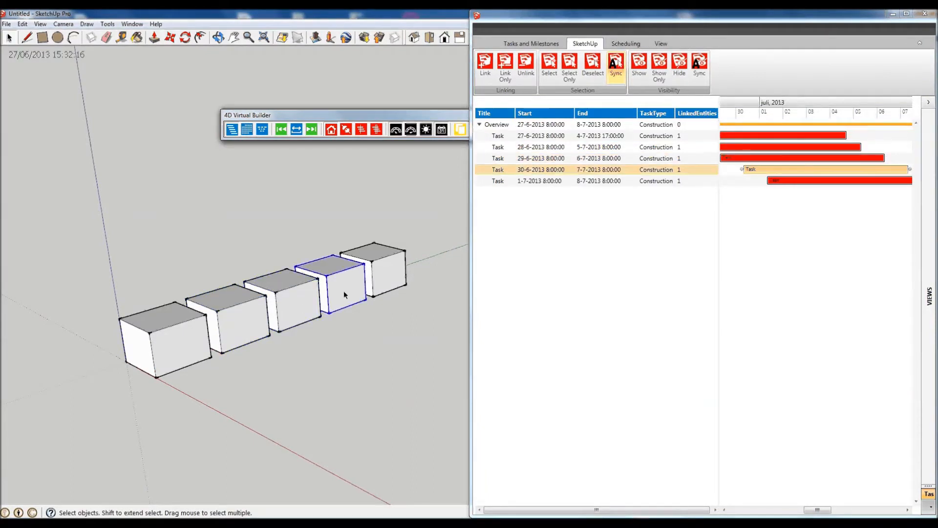
click(383, 280)
click(350, 291)
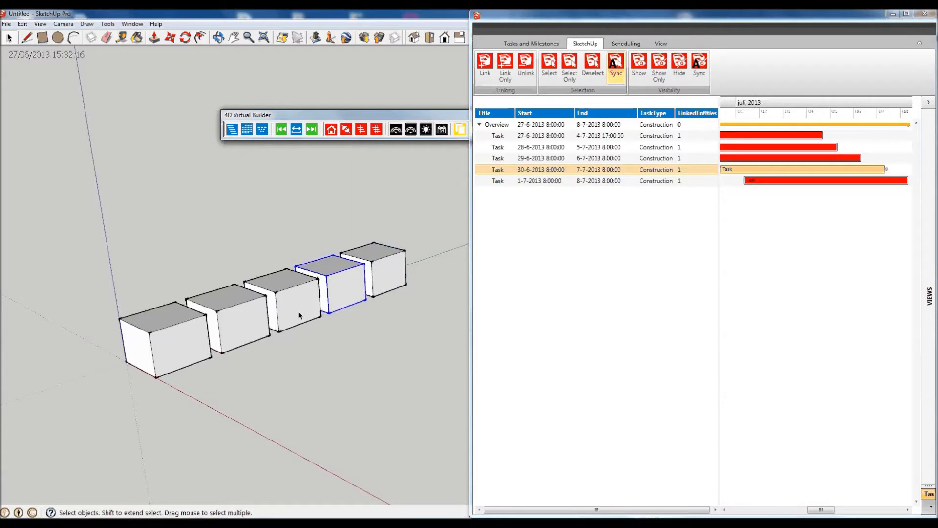
click(300, 315)
click(247, 326)
click(196, 352)
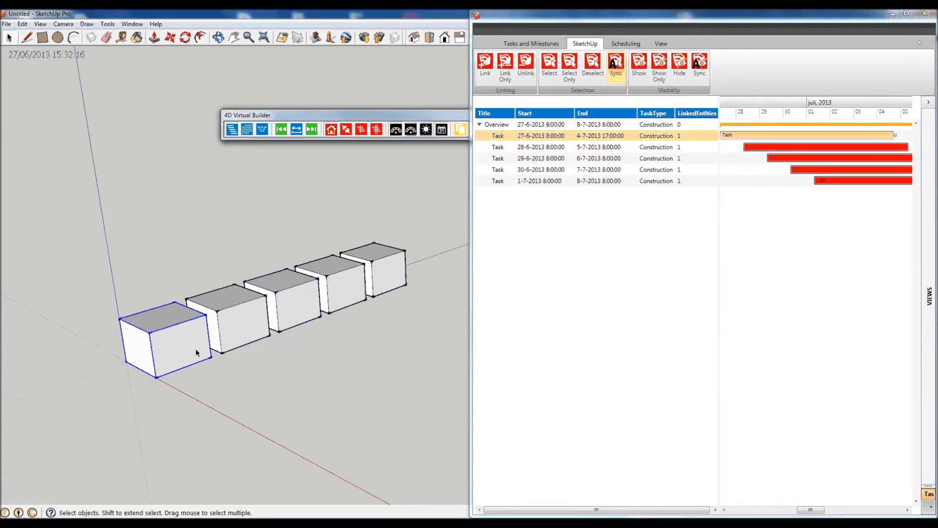